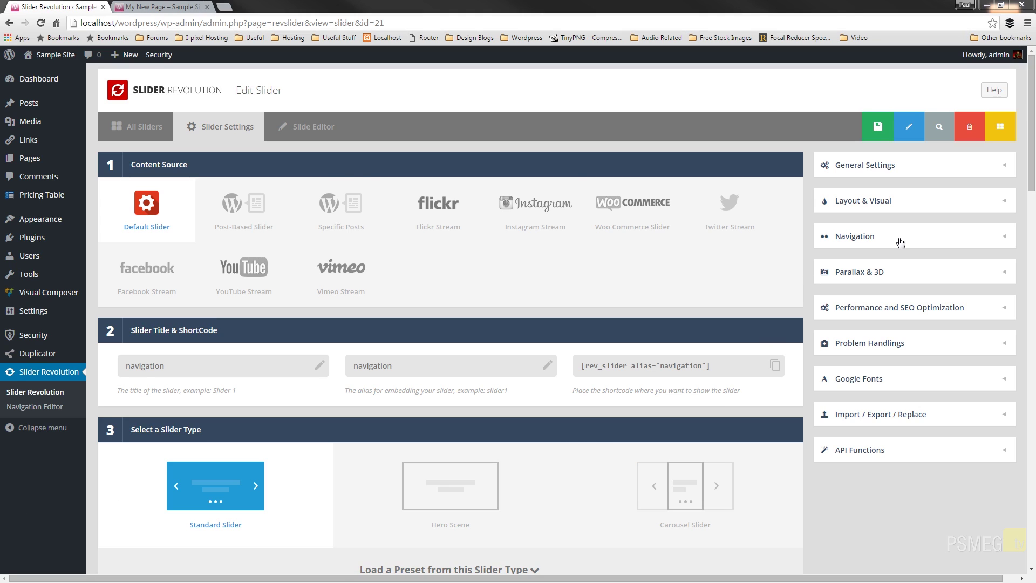
# - Expand the Navigation panel and review the Arrows, Bullets, Tabs, Thumbs, Touch and Misc. options
pyautogui.click(861, 236)
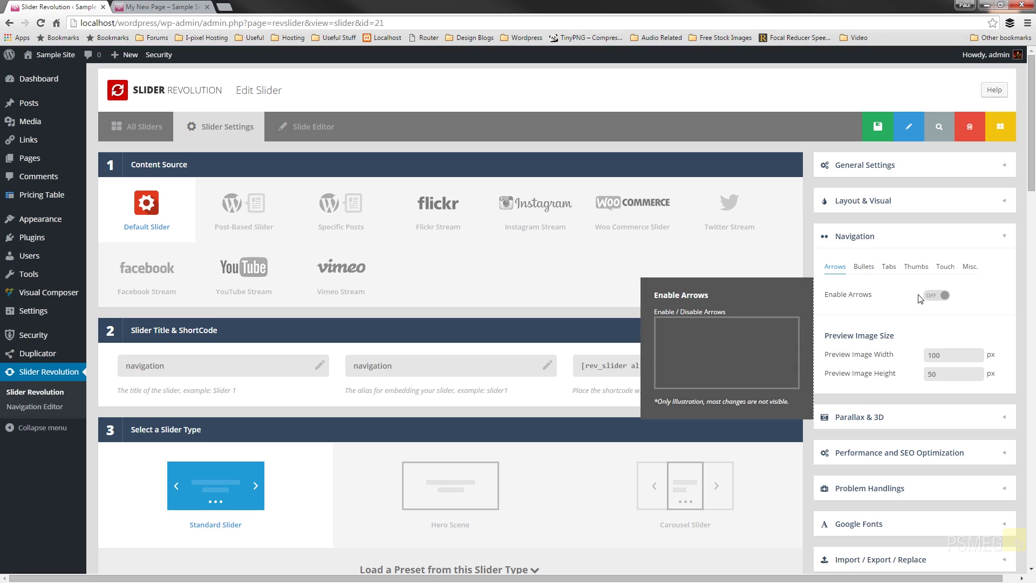
pyautogui.click(875, 273)
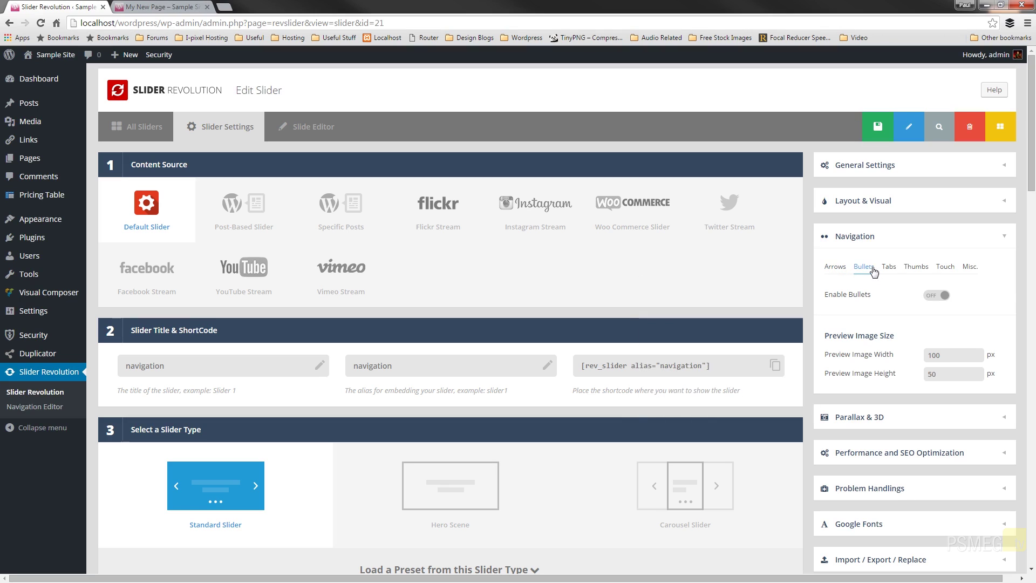
pyautogui.click(891, 270)
pyautogui.click(912, 270)
pyautogui.click(946, 268)
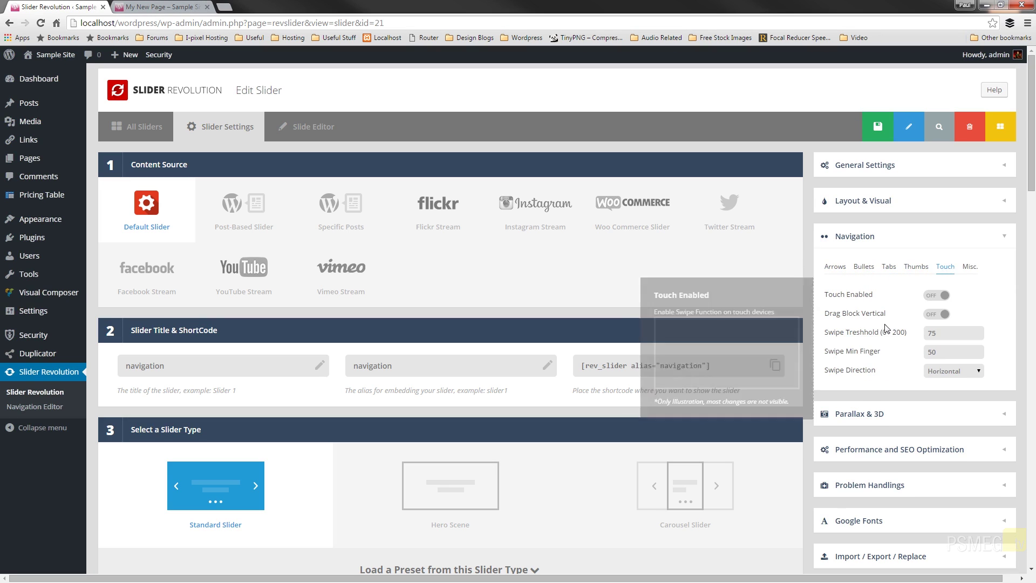
pyautogui.click(970, 267)
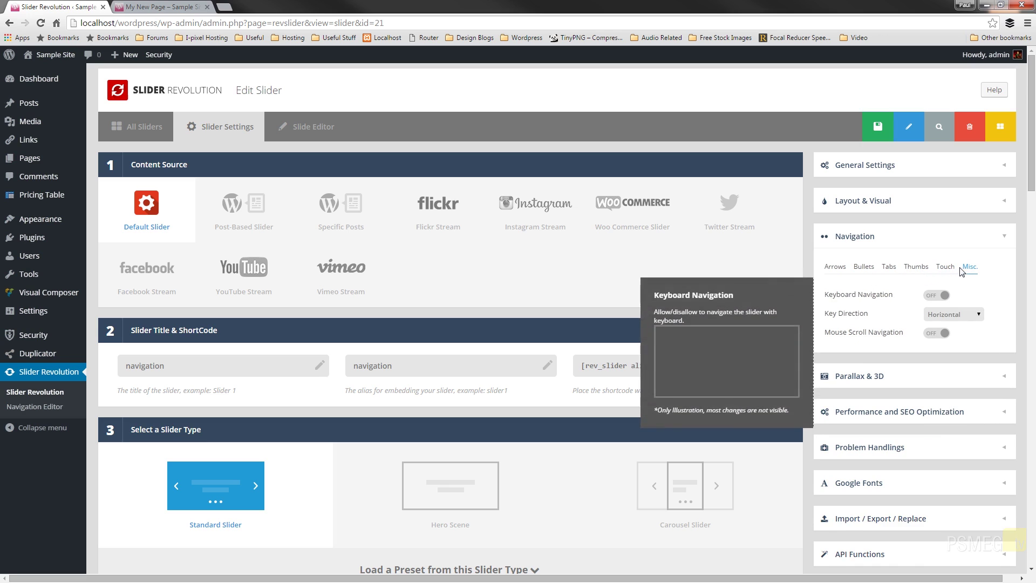
pyautogui.click(837, 270)
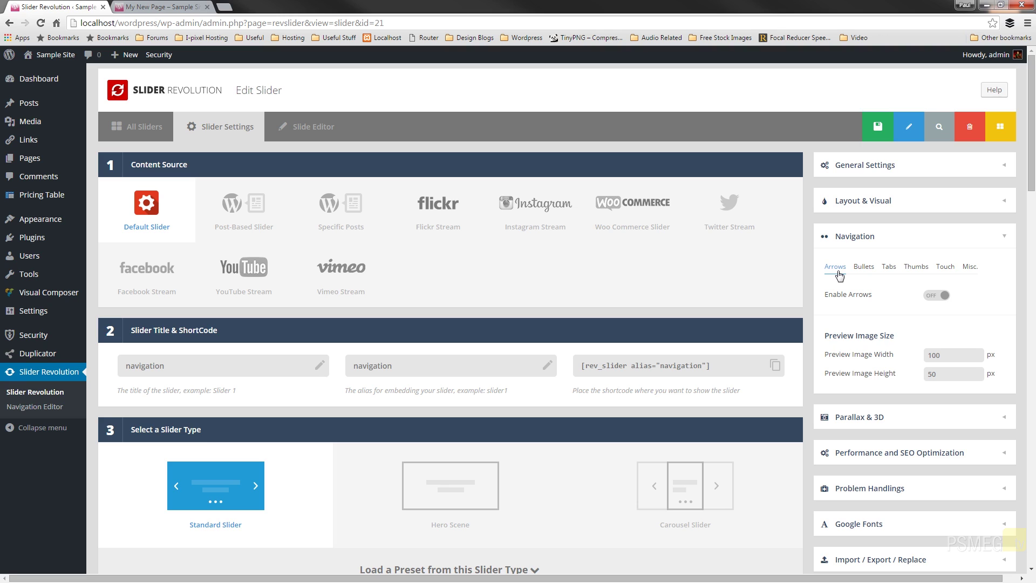
# - Switch Enable Arrows on and preview the Gyges arrow style
pyautogui.click(930, 295)
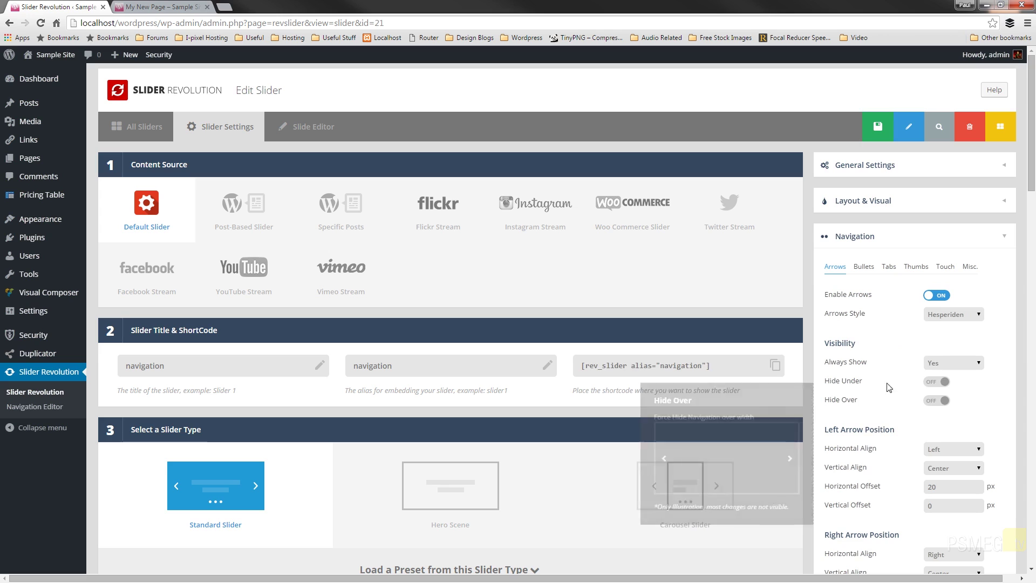
pyautogui.moveTo(900, 324)
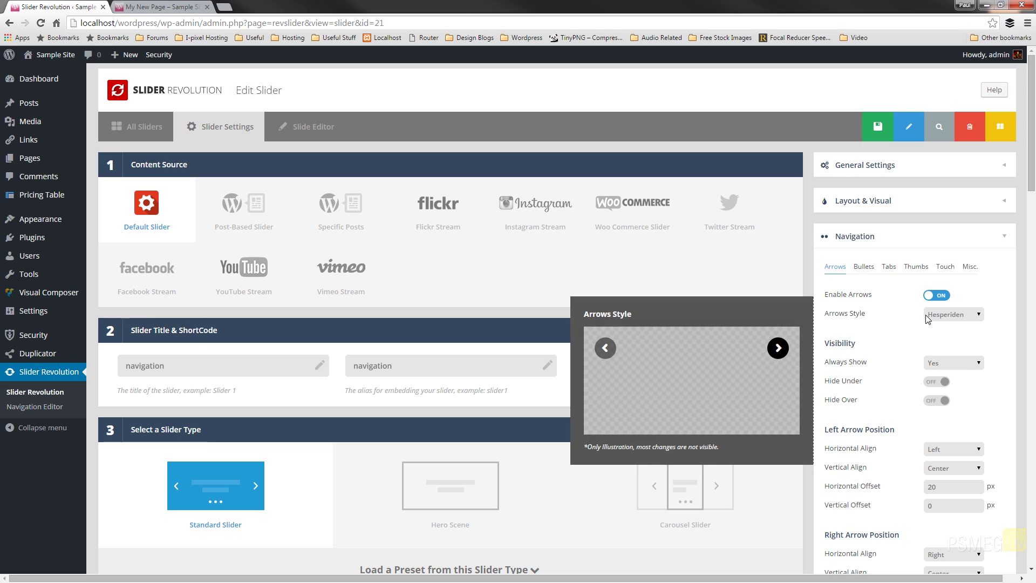
pyautogui.click(947, 315)
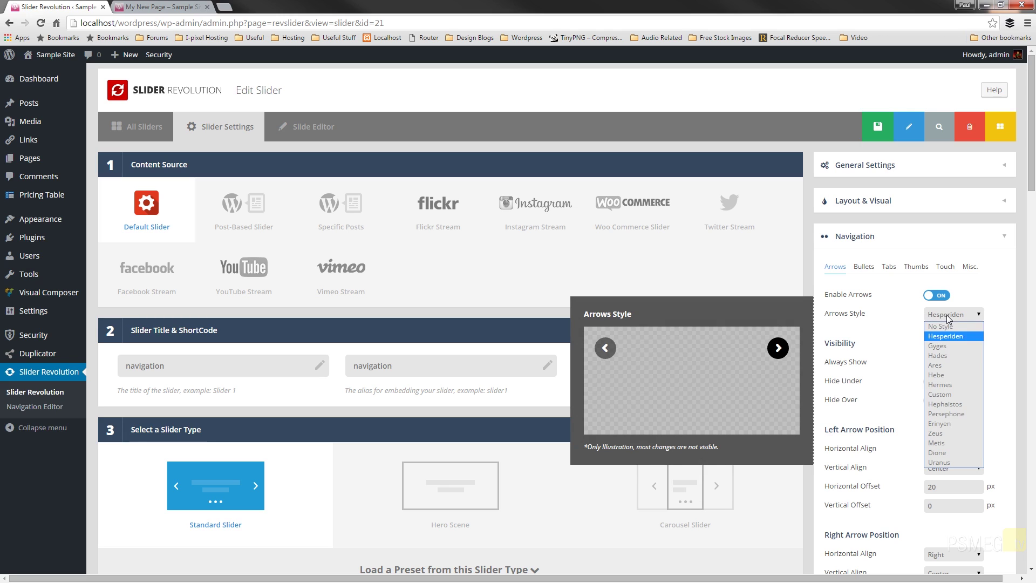
pyautogui.click(950, 349)
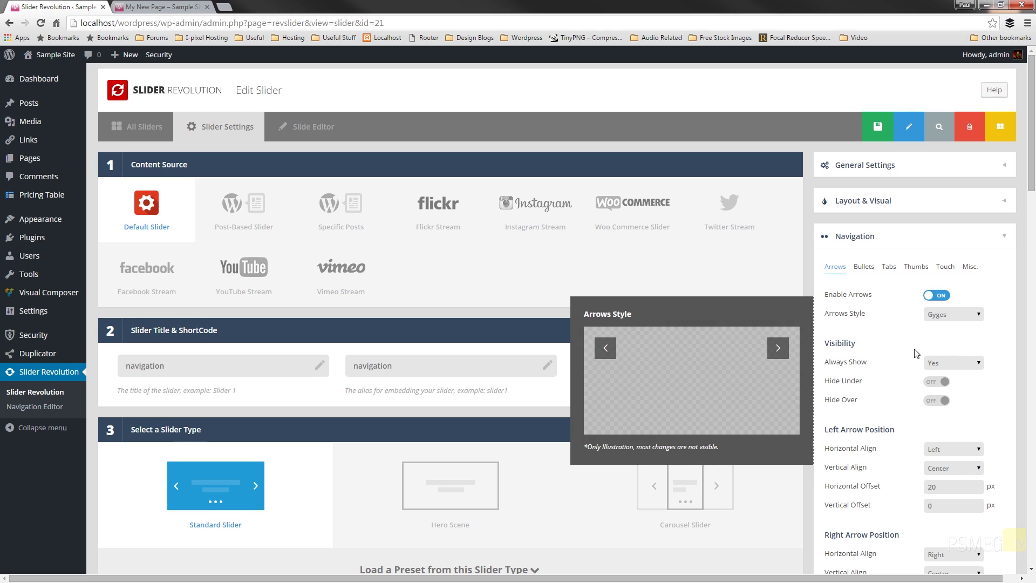
# - Compare the Hades and Ares arrow styles and settle on Hades
pyautogui.click(958, 318)
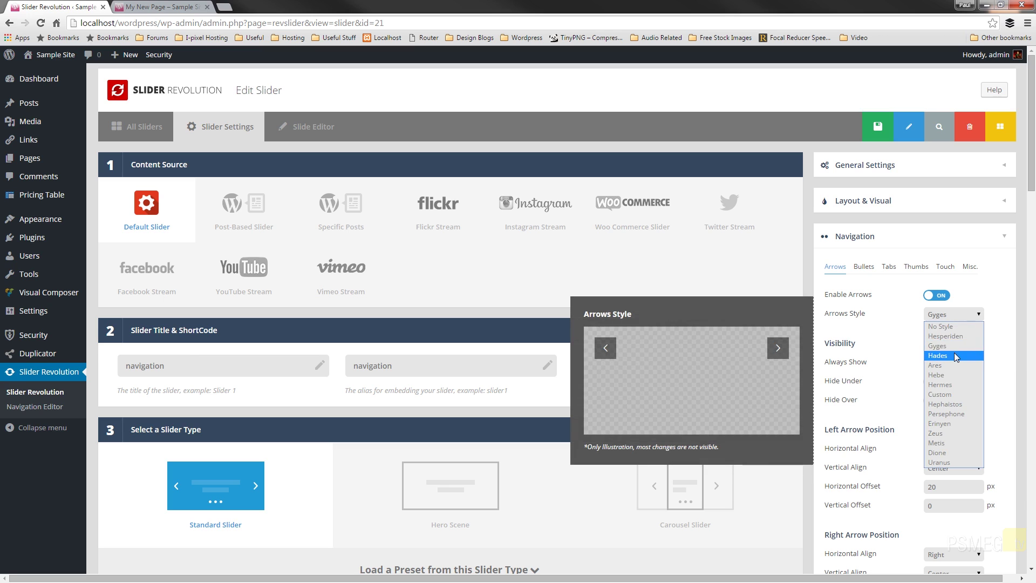
pyautogui.click(955, 354)
pyautogui.click(953, 314)
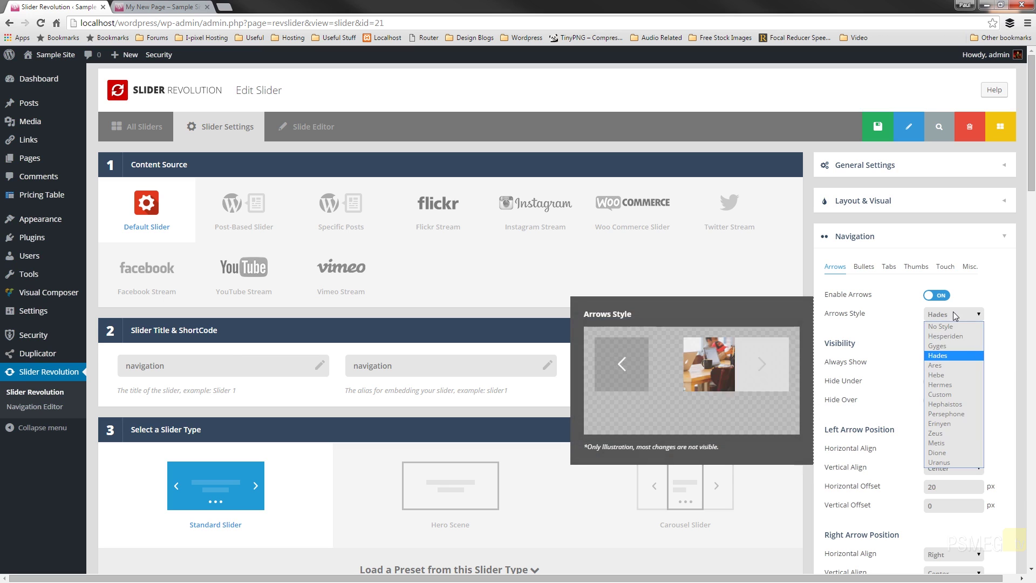
pyautogui.click(950, 367)
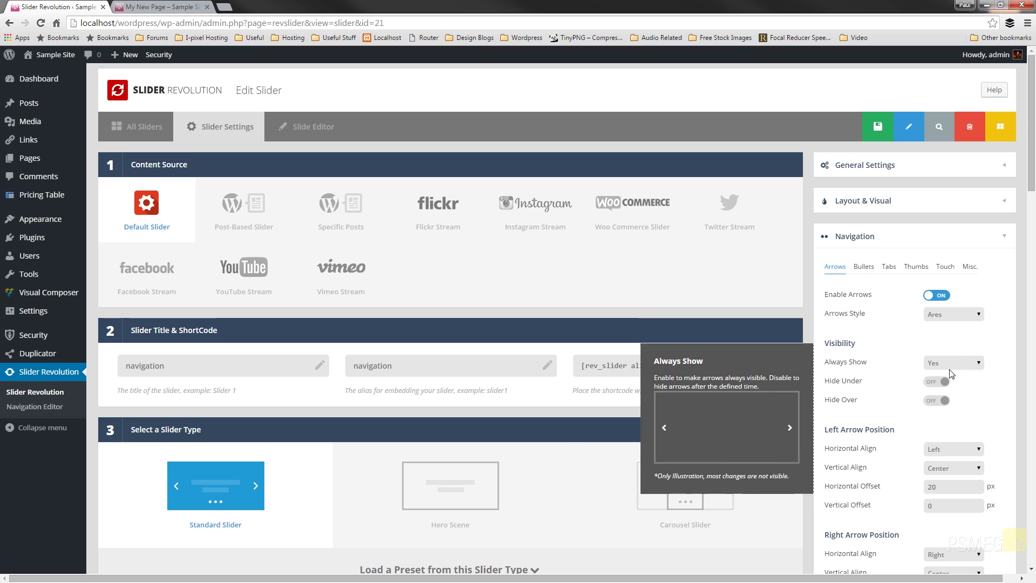
pyautogui.click(960, 316)
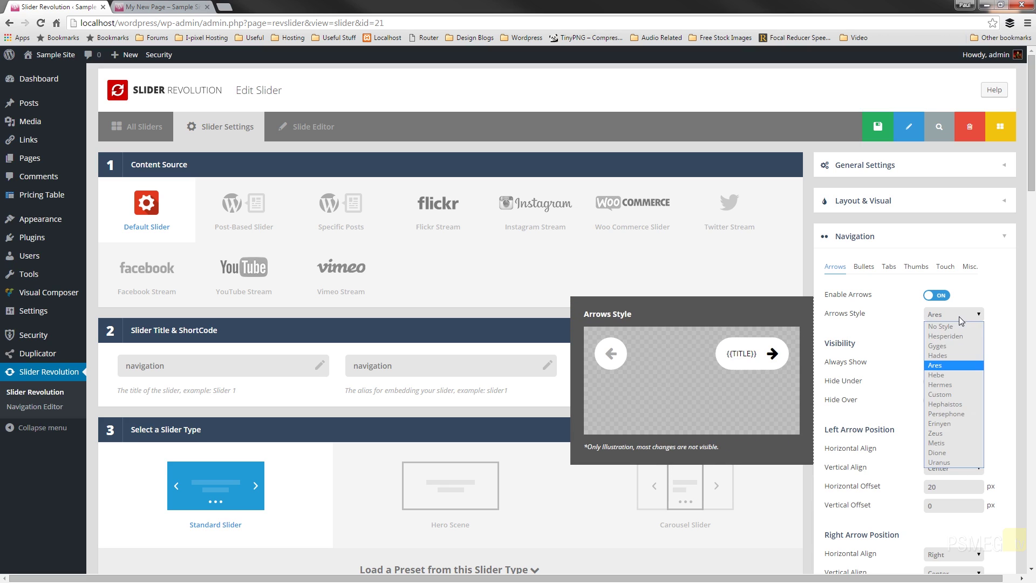
pyautogui.click(947, 354)
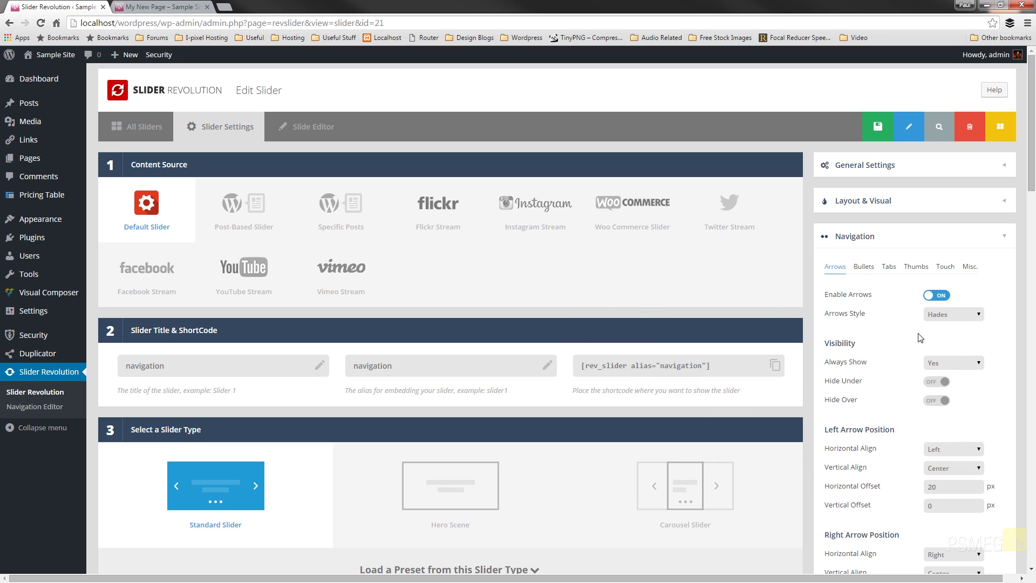
pyautogui.moveTo(899, 390)
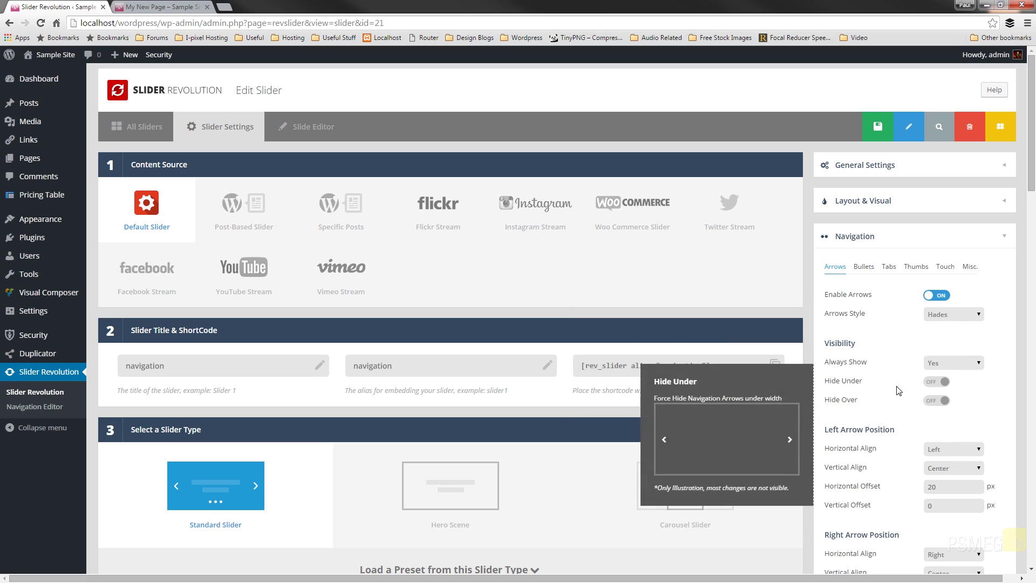
pyautogui.scroll(-2, 899, 390)
pyautogui.moveTo(904, 260)
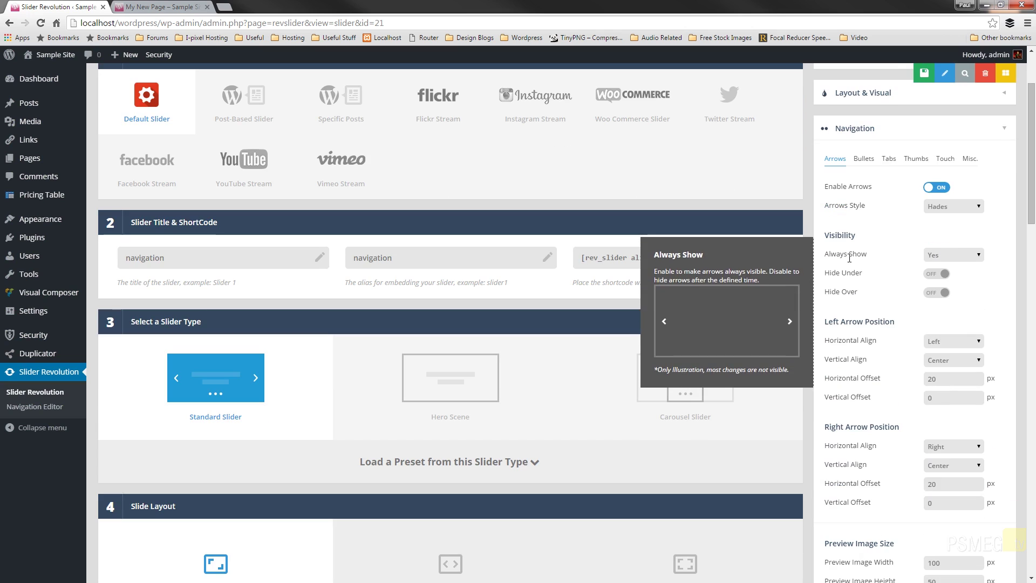
pyautogui.click(935, 257)
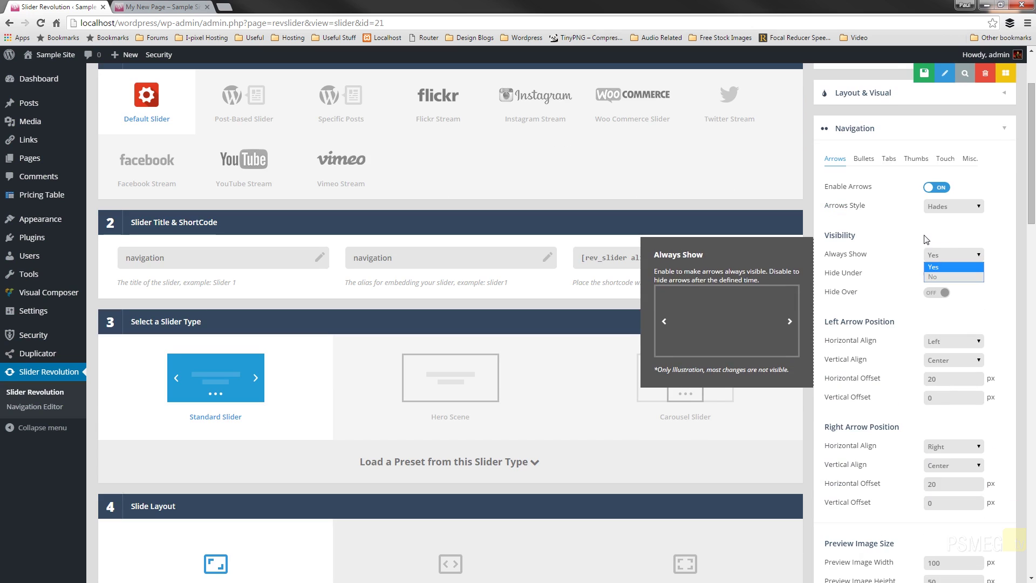
pyautogui.click(935, 267)
pyautogui.moveTo(890, 281)
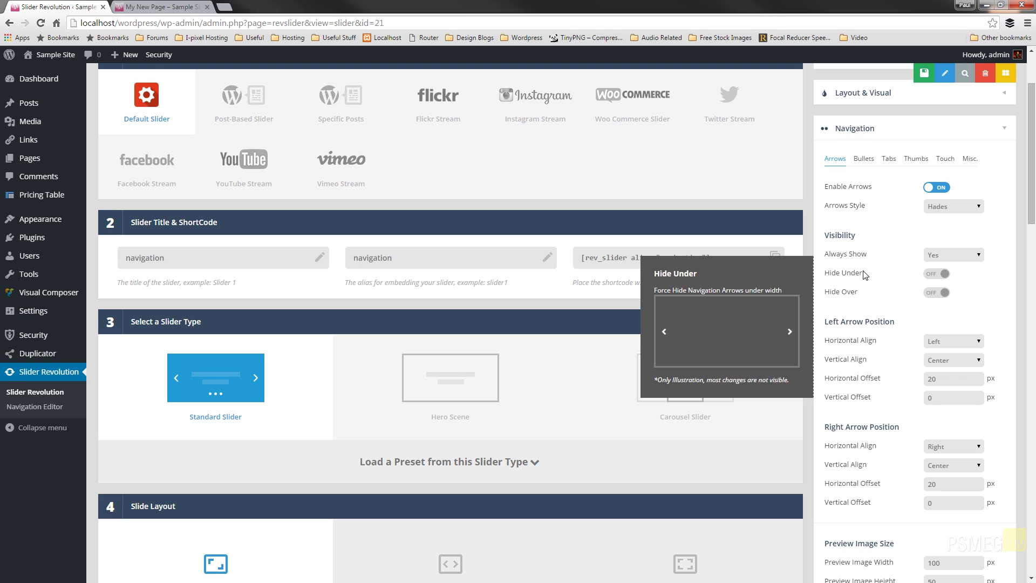
pyautogui.click(930, 276)
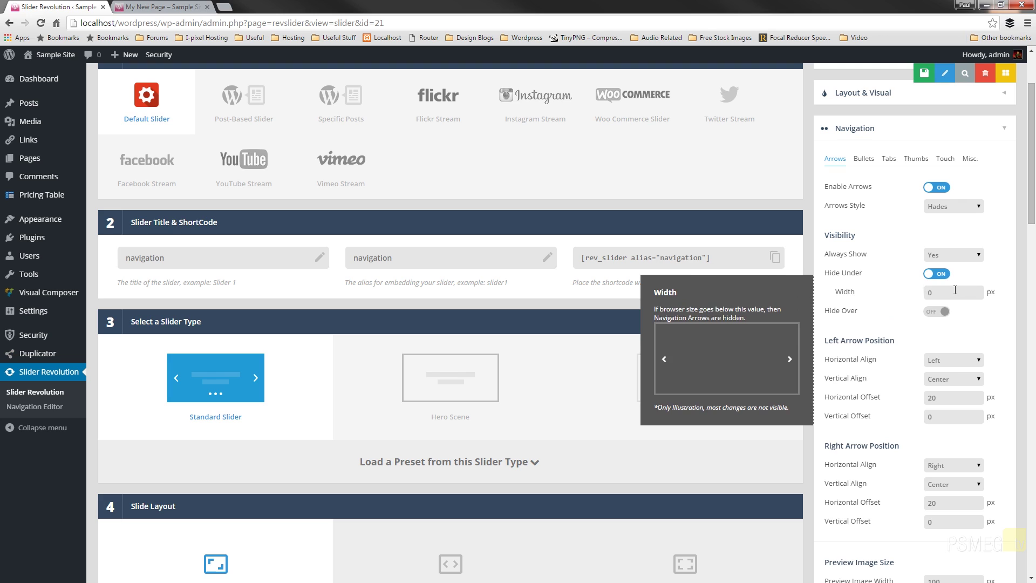
pyautogui.click(936, 274)
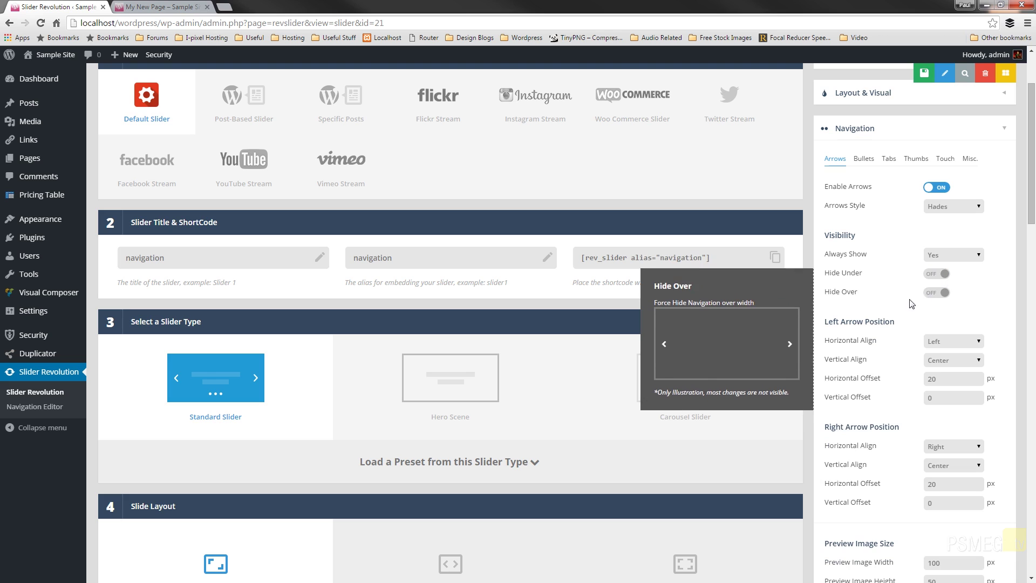
pyautogui.click(939, 293)
pyautogui.click(946, 294)
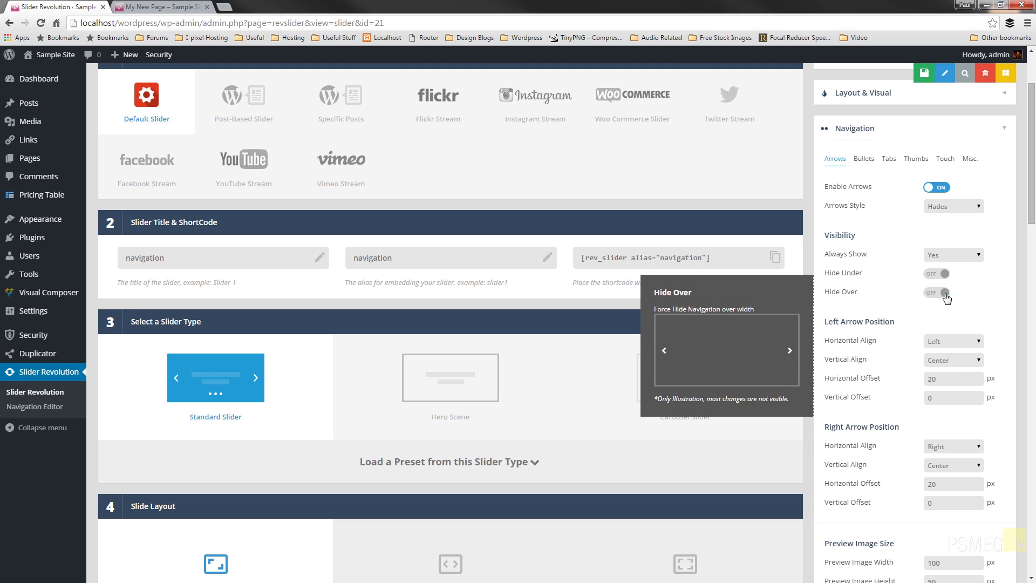
# - Set the left arrow's horizontal alignment to Left after trying Center and Right
pyautogui.scroll(-2, 928, 340)
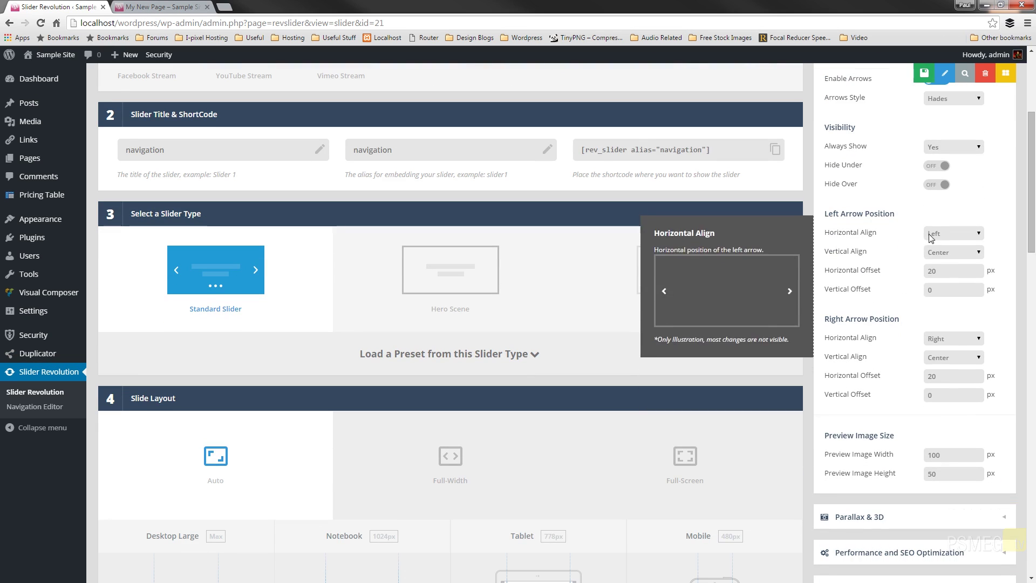
pyautogui.click(954, 233)
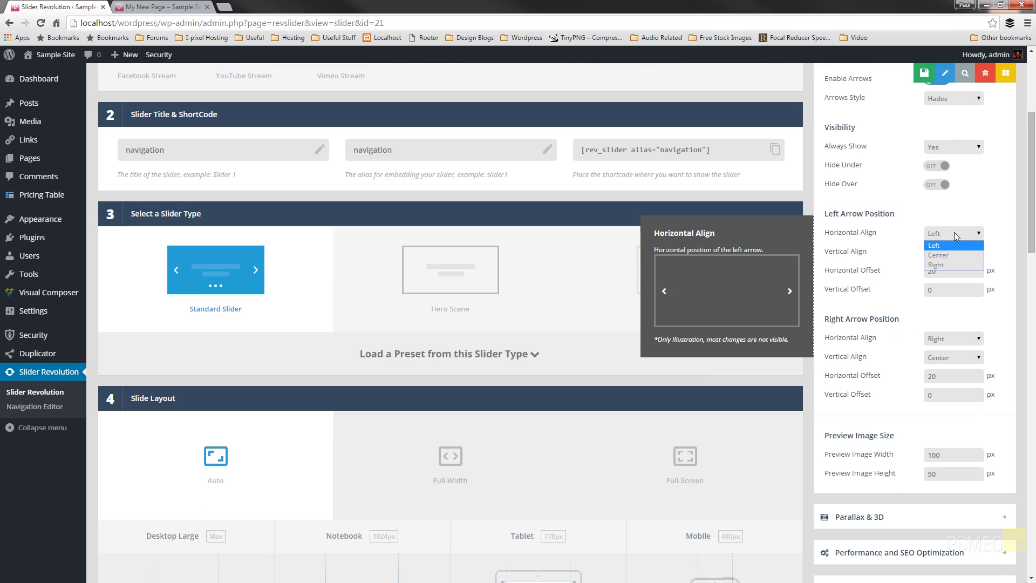
pyautogui.click(956, 256)
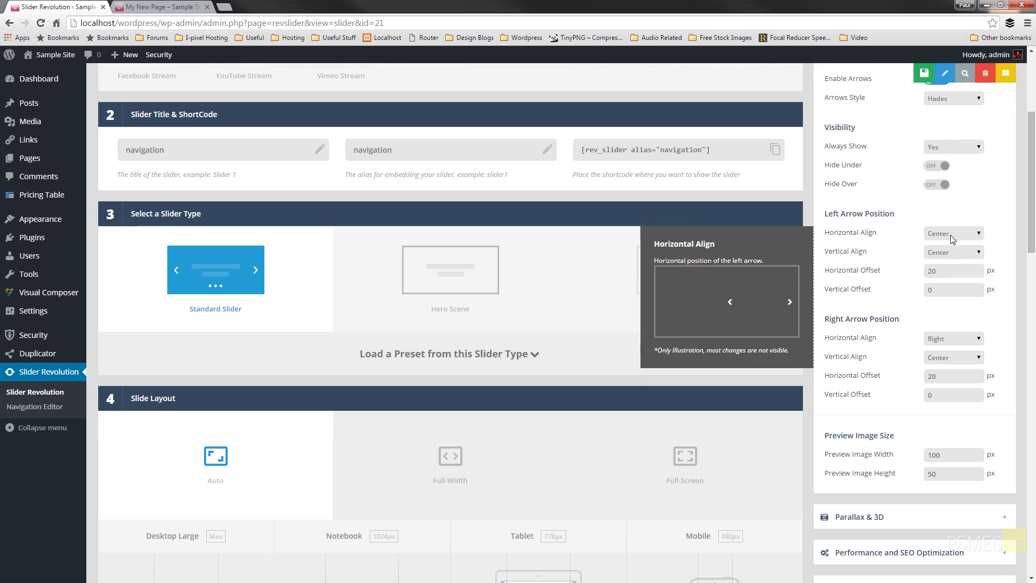
pyautogui.click(952, 234)
pyautogui.click(944, 264)
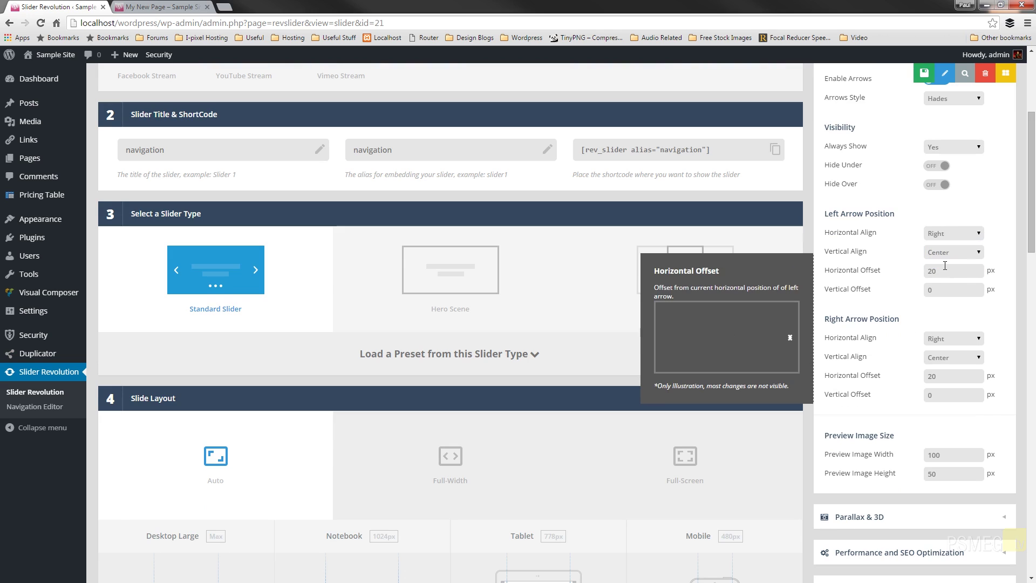
pyautogui.click(955, 235)
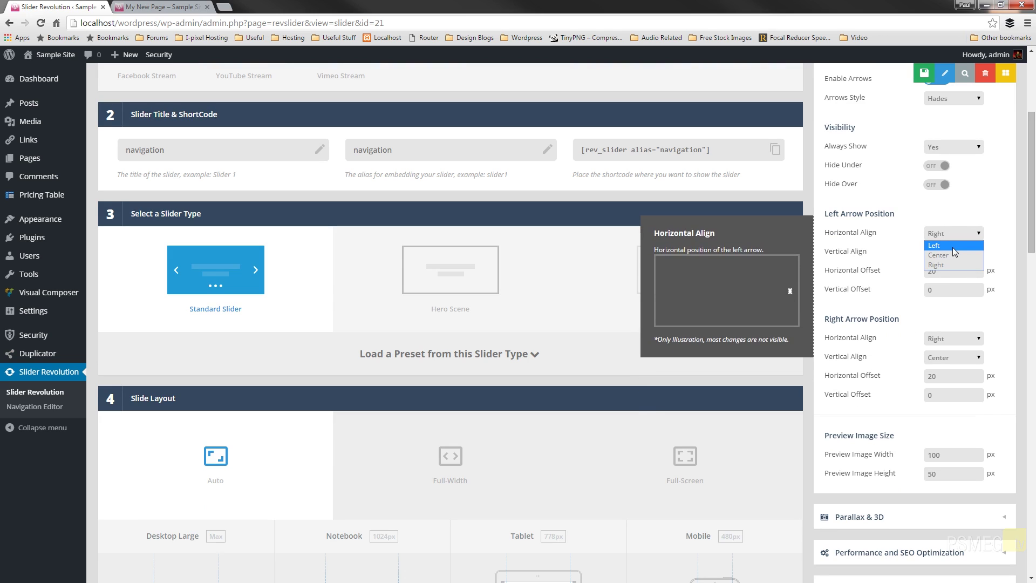
pyautogui.click(954, 247)
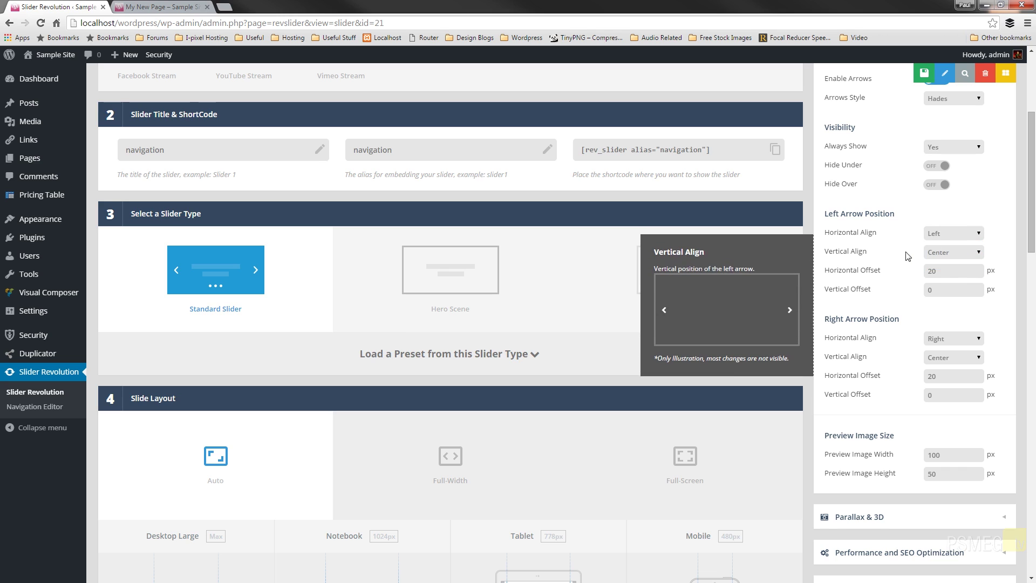
# - Keep the left arrow's vertical alignment at Center after trying Top
pyautogui.click(950, 254)
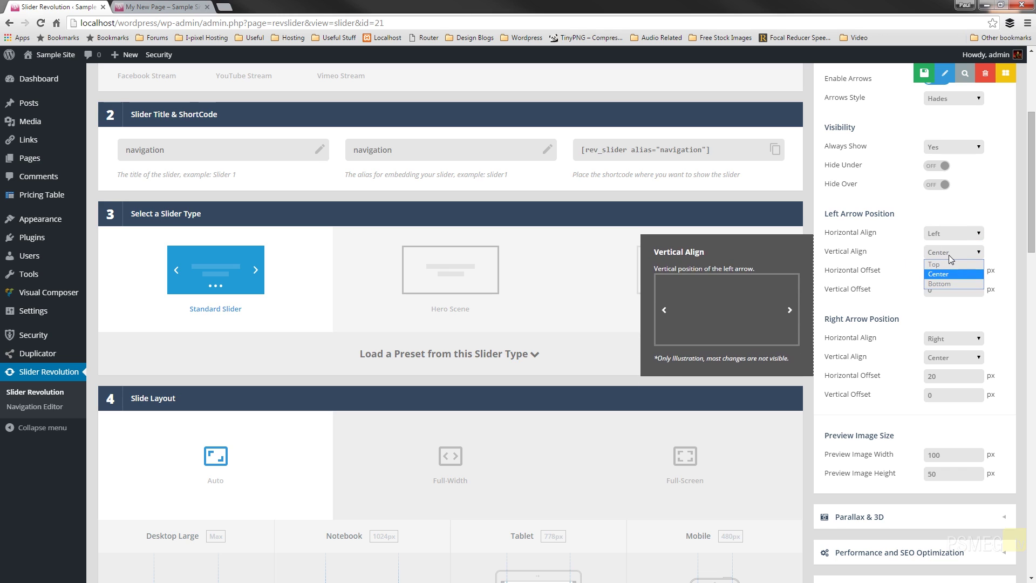
pyautogui.click(950, 264)
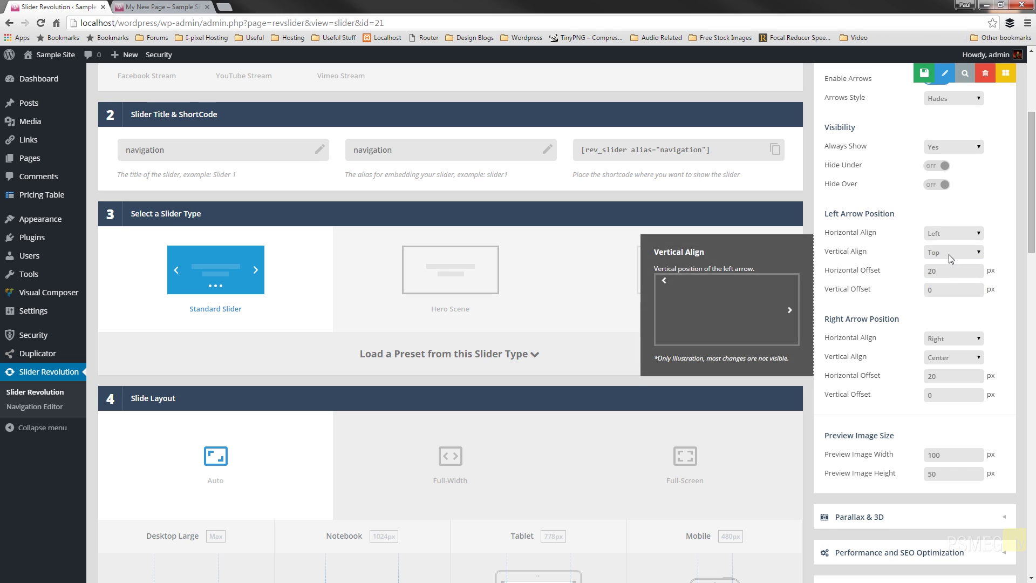
pyautogui.click(949, 256)
pyautogui.click(949, 271)
# - Turn off the navigation arrows and enable thumbnails in the Thumbs settings
pyautogui.scroll(5, 1001, 236)
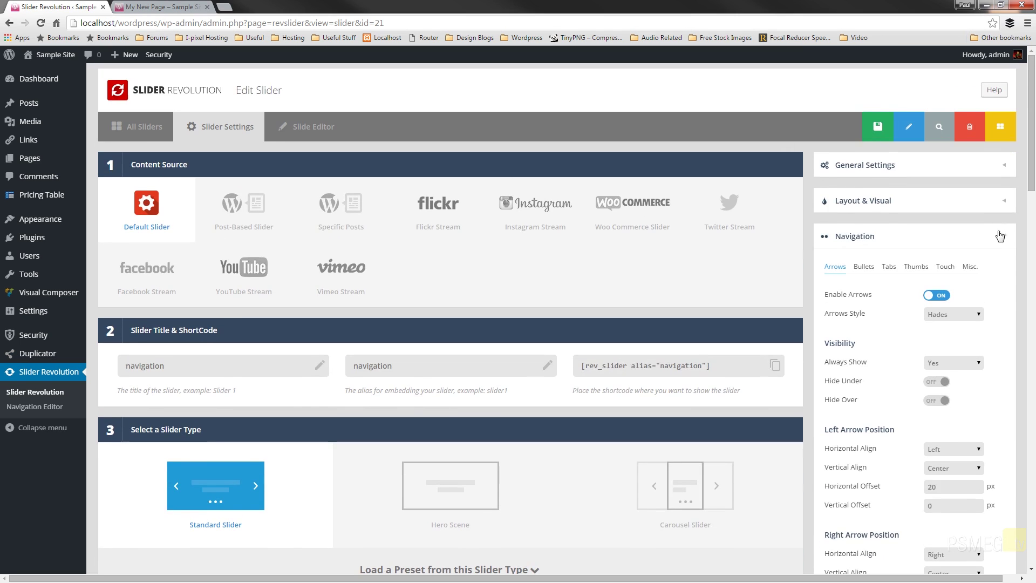
pyautogui.click(938, 296)
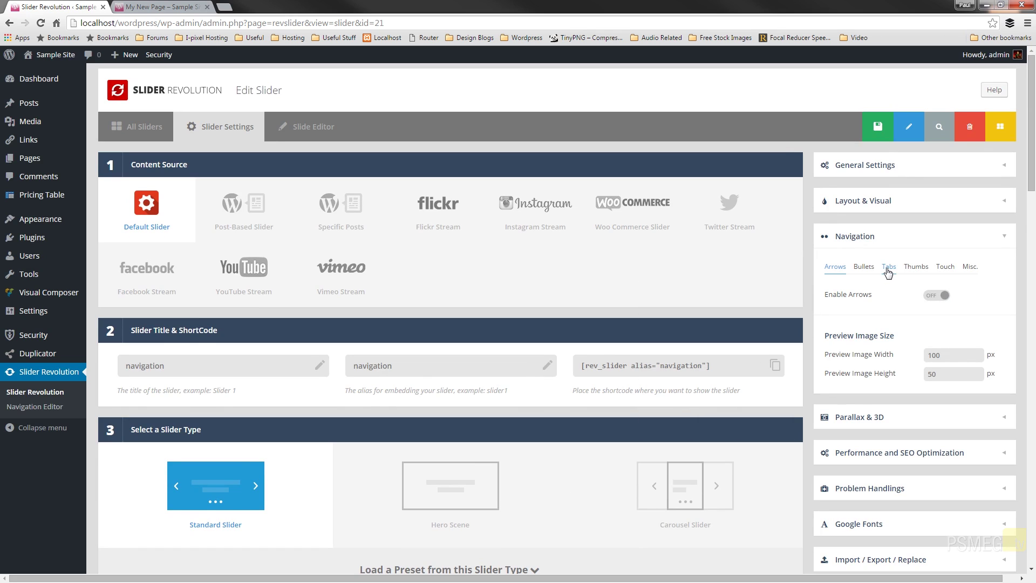
pyautogui.click(916, 268)
pyautogui.click(933, 298)
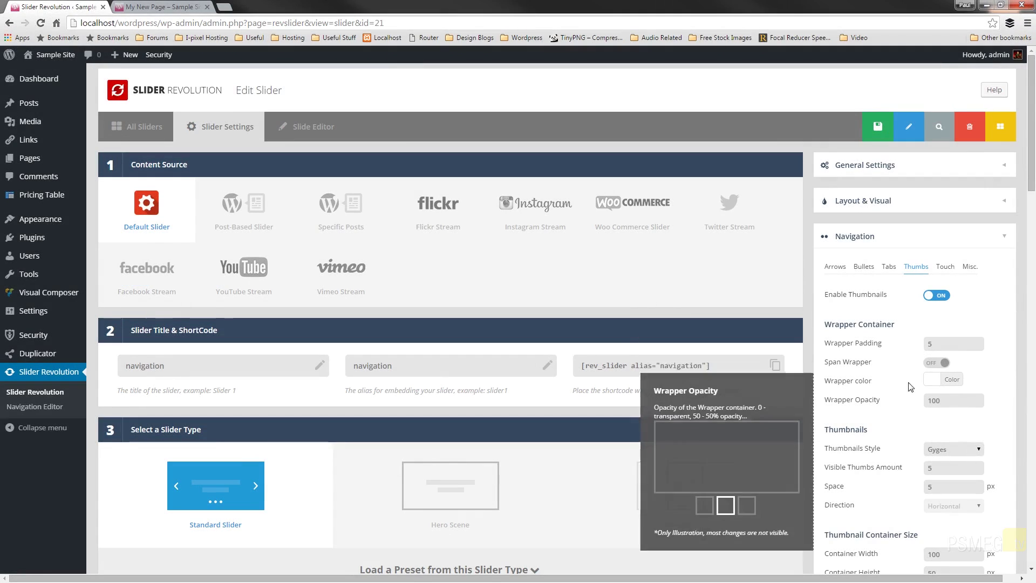
# - Set the thumbnail style to Hades after trying Hesperiden and Gyges
pyautogui.moveTo(914, 347)
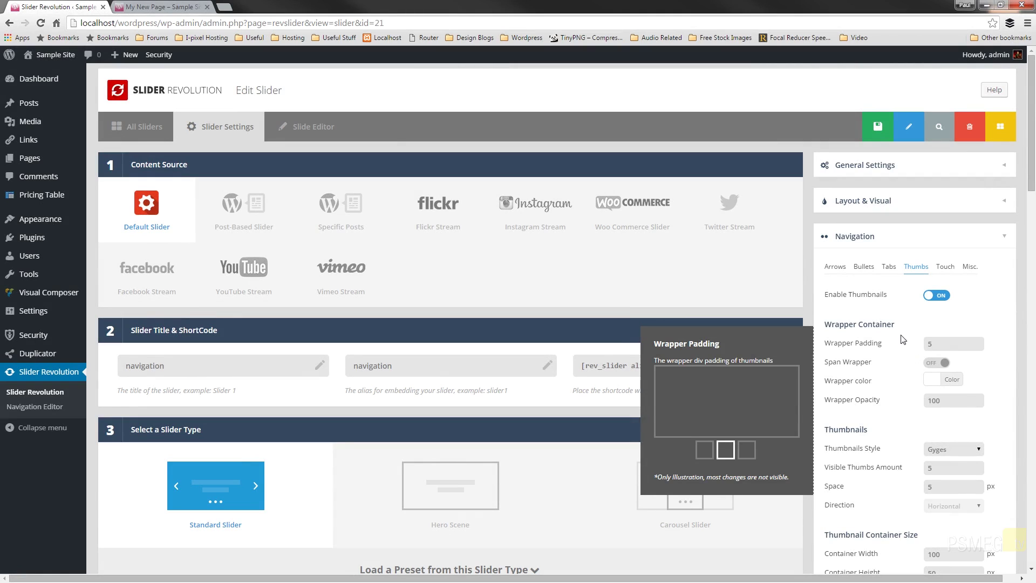
pyautogui.scroll(-2, 918, 342)
pyautogui.moveTo(953, 346)
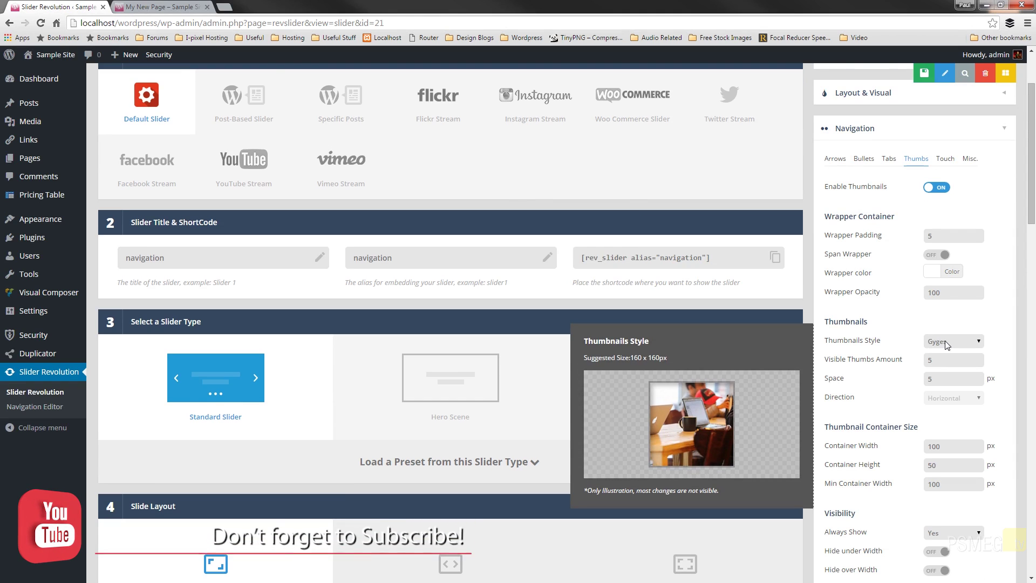
pyautogui.click(951, 342)
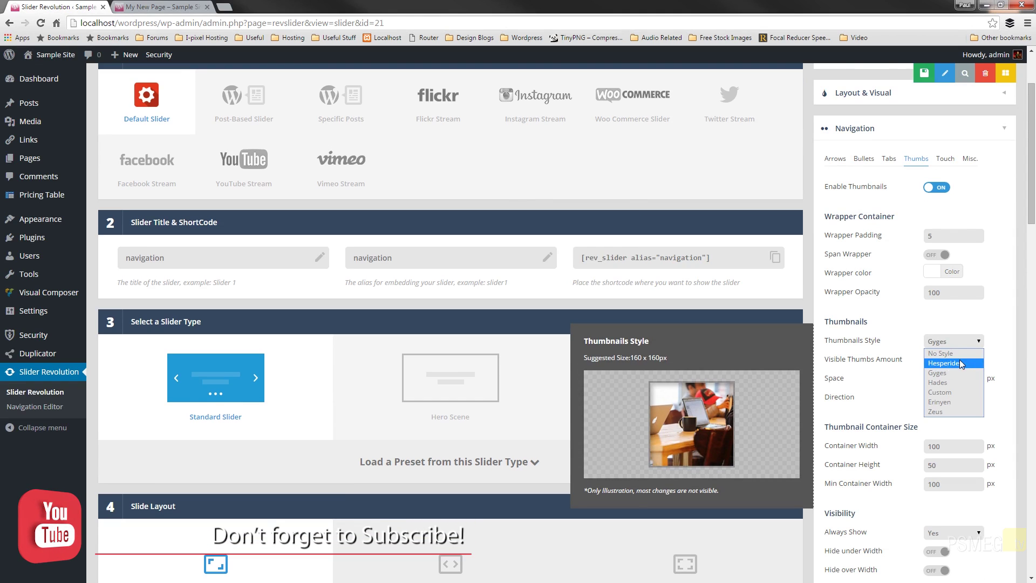
pyautogui.click(960, 363)
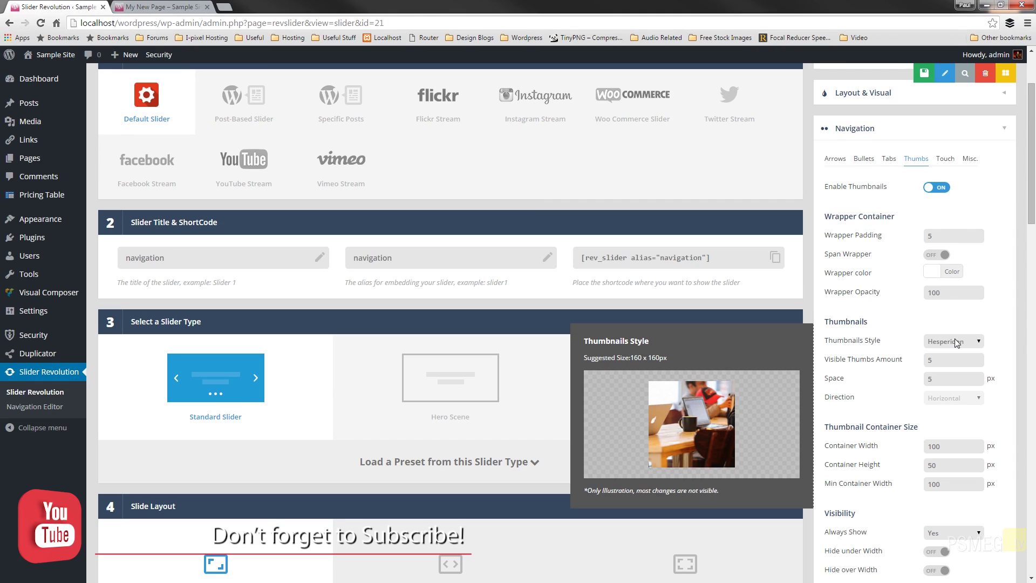
pyautogui.click(955, 342)
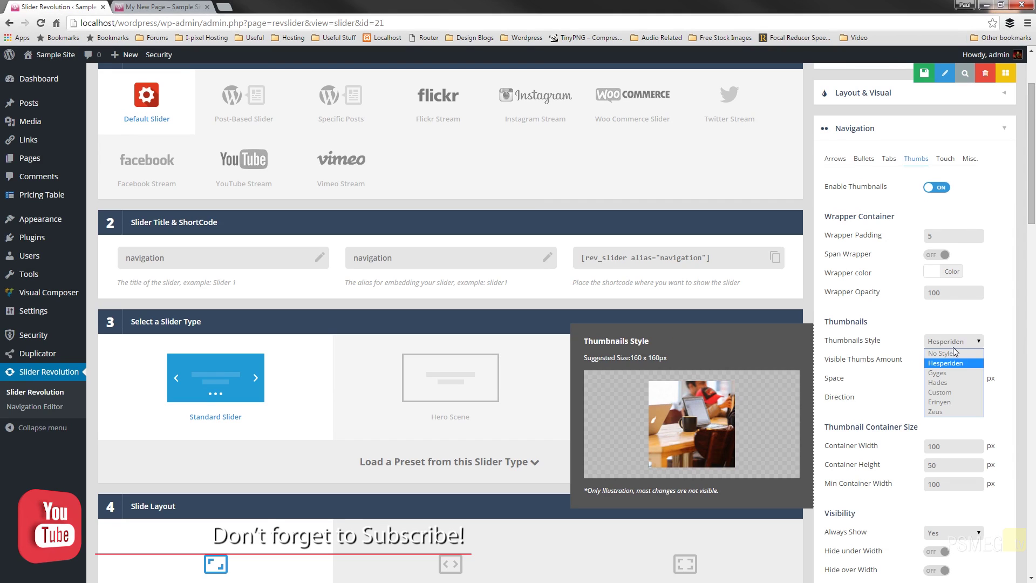
pyautogui.click(945, 373)
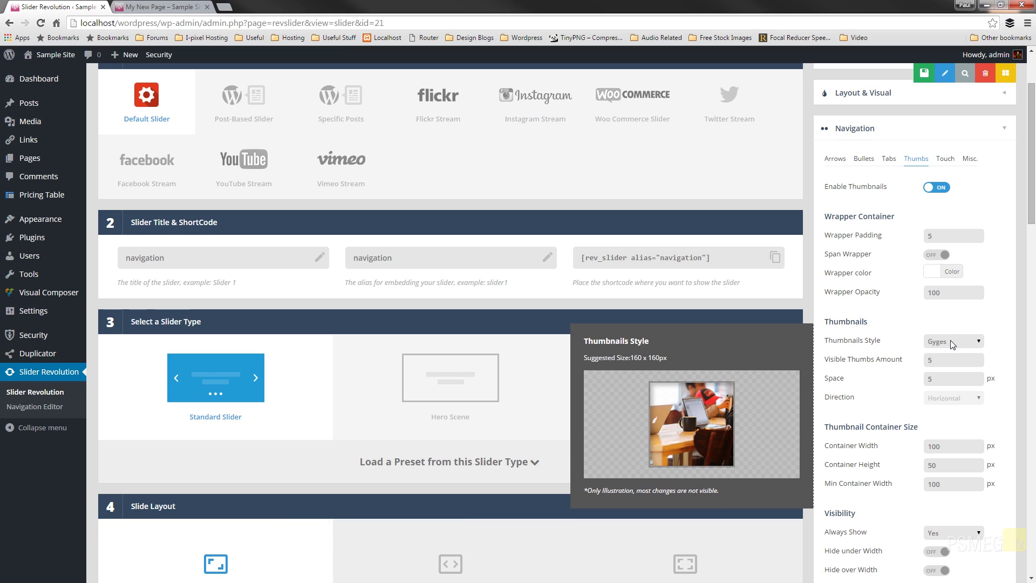
pyautogui.click(953, 341)
pyautogui.click(945, 382)
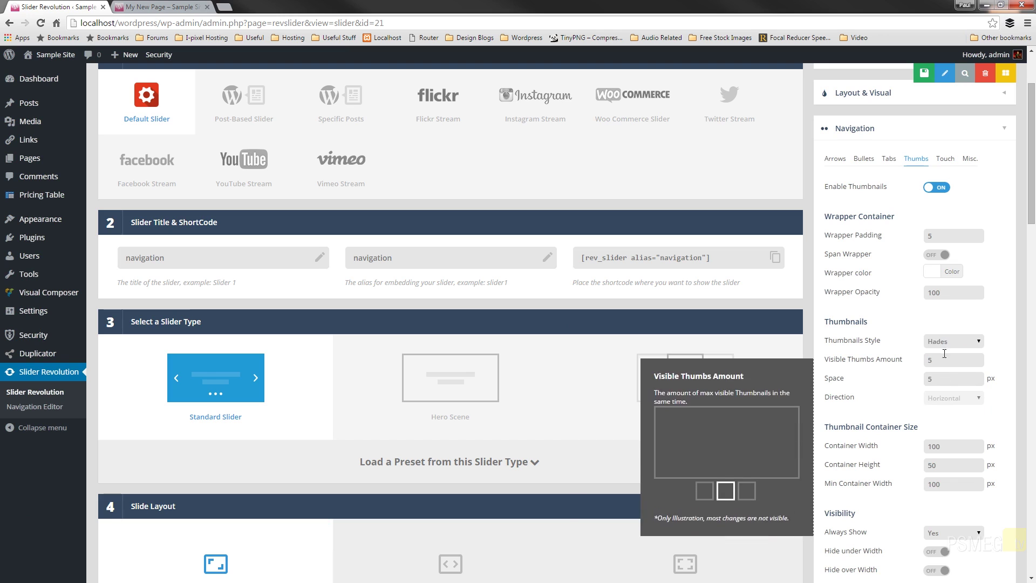
# - Set the spacing between thumbnails to 10 px
pyautogui.moveTo(945, 345)
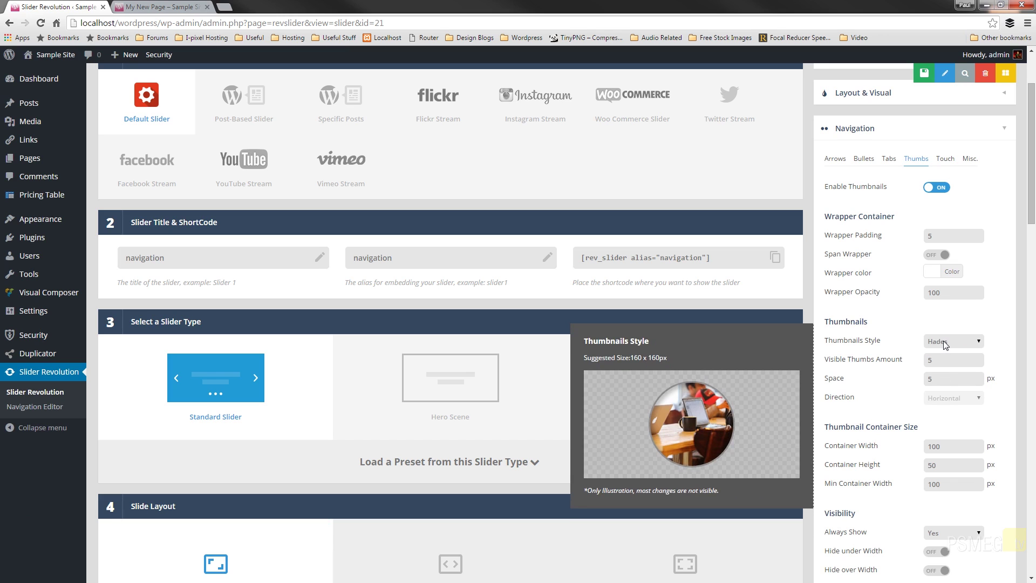
pyautogui.moveTo(861, 360)
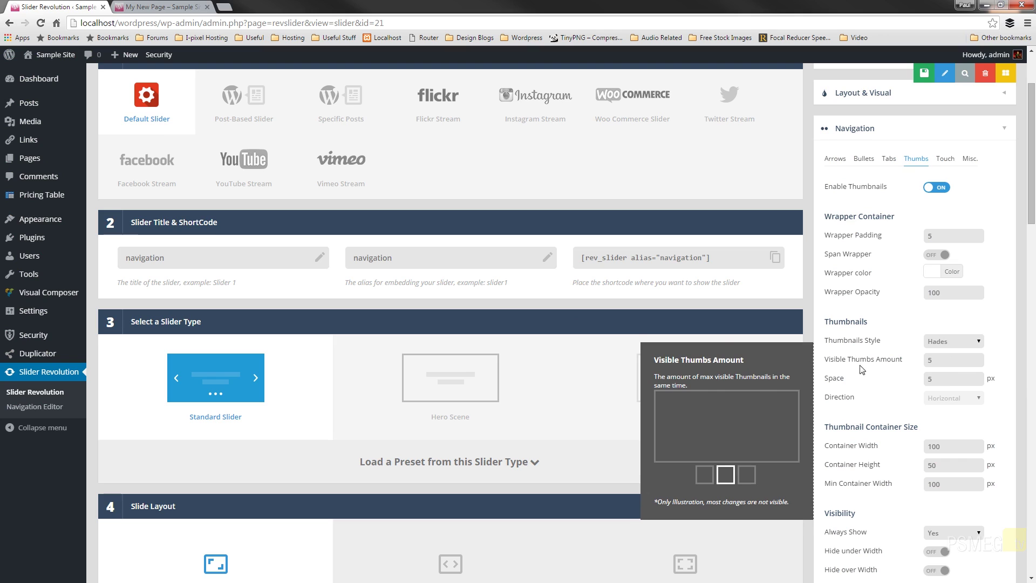
pyautogui.moveTo(859, 387)
pyautogui.moveTo(935, 379); pyautogui.dragTo(916, 385)
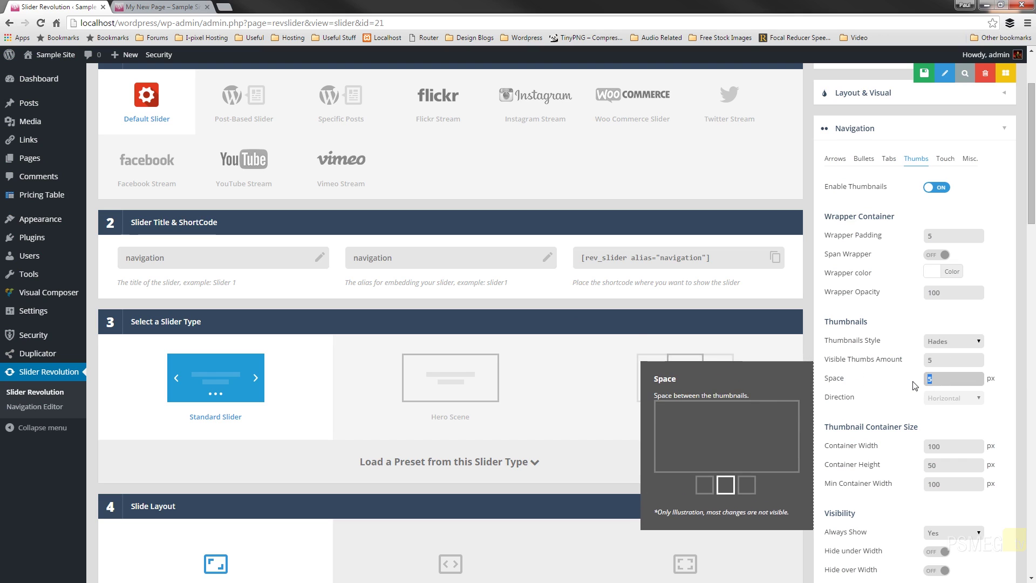
pyautogui.write('10')
pyautogui.click(955, 360)
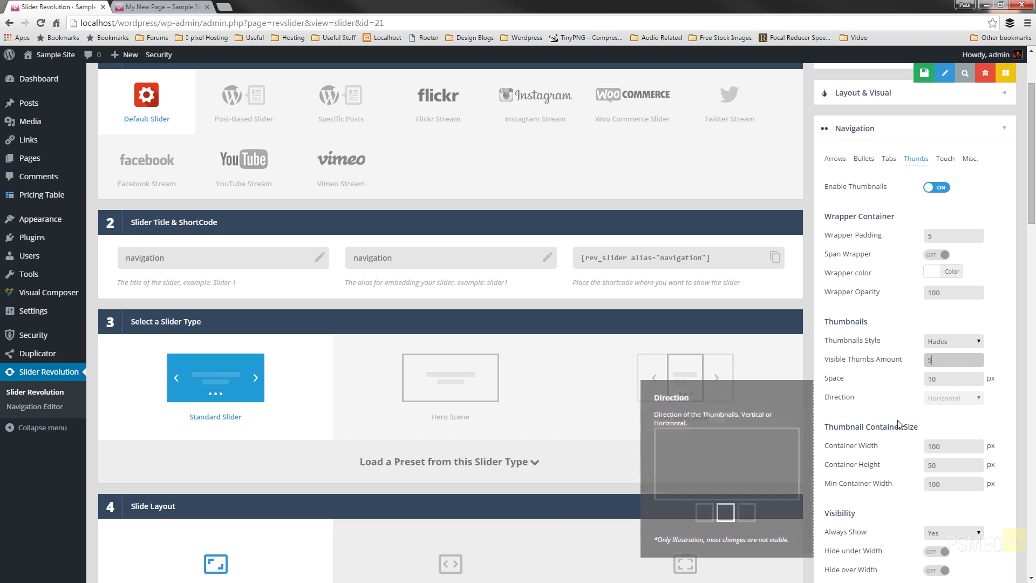
# - Set the thumbnail container width to 150 and height to 75
pyautogui.scroll(-2, 896, 418)
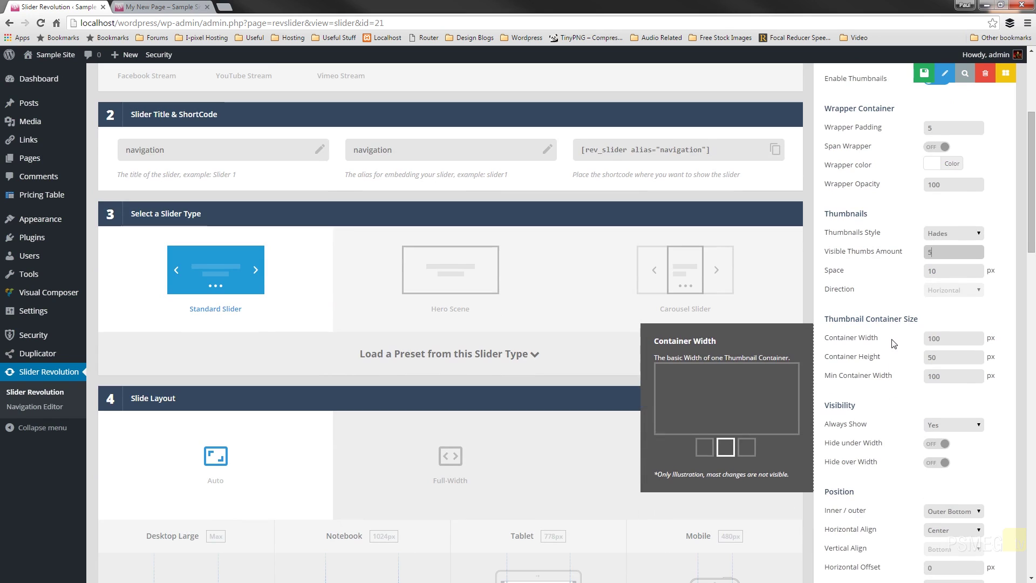
pyautogui.click(933, 338)
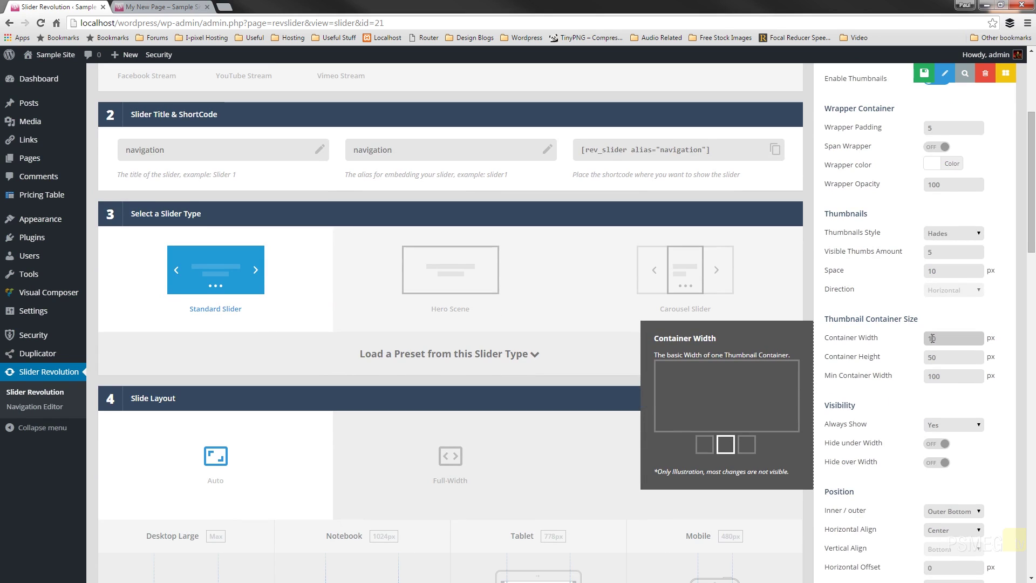
pyautogui.write('0')
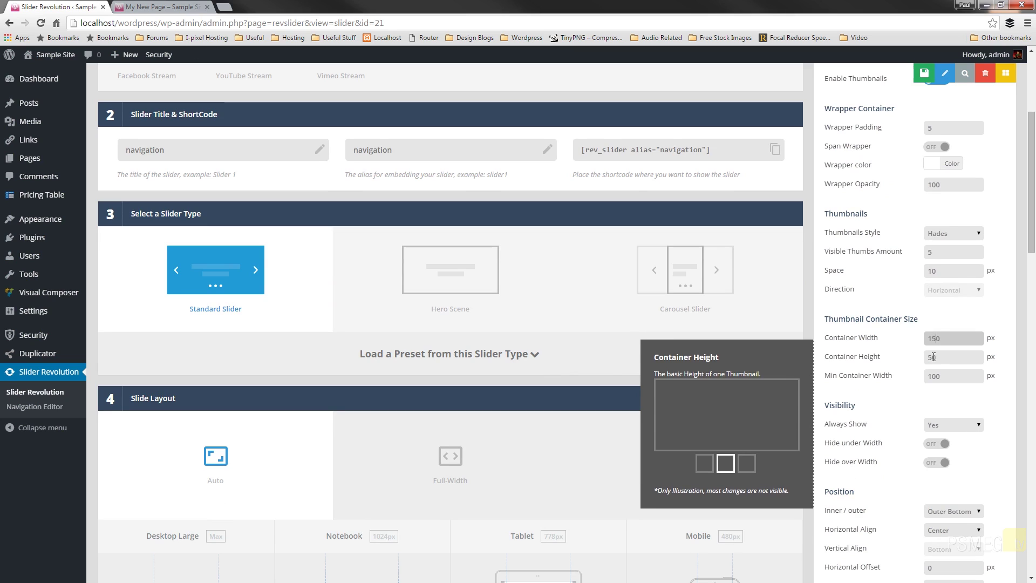
pyautogui.click(933, 356)
pyautogui.press('BackSpace')
pyautogui.press('BackSpace')
pyautogui.write('75')
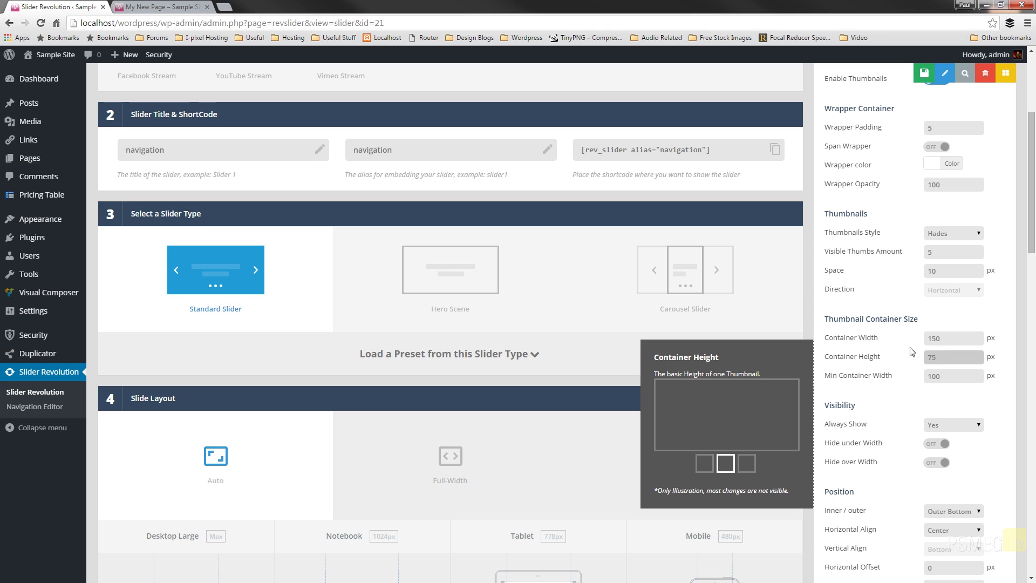
# - Try the inside, outer-left and outer-top placements for the thumbnails
pyautogui.scroll(-2, 995, 400)
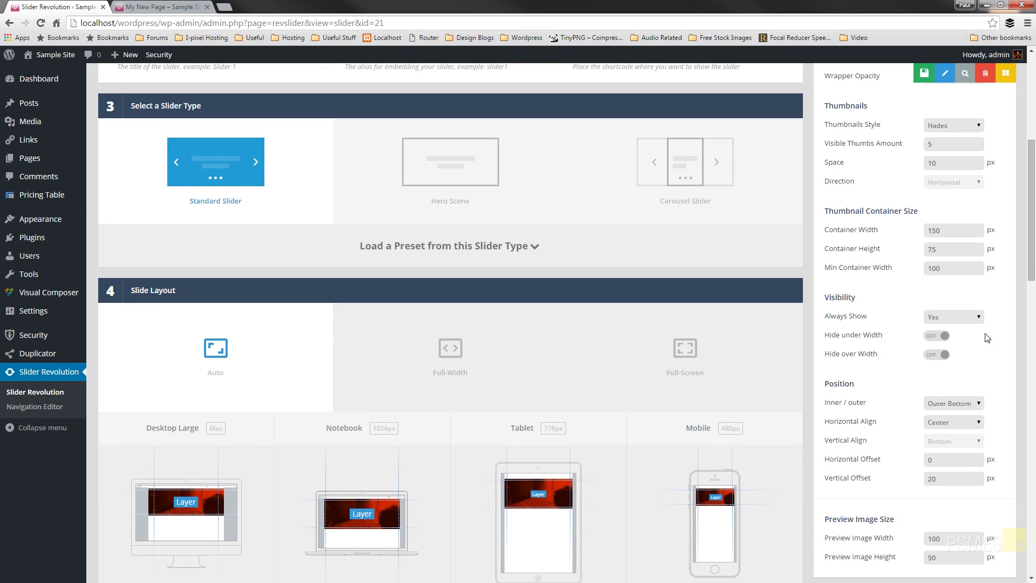
pyautogui.moveTo(986, 329)
pyautogui.scroll(-1, 990, 340)
pyautogui.scroll(-2, 992, 343)
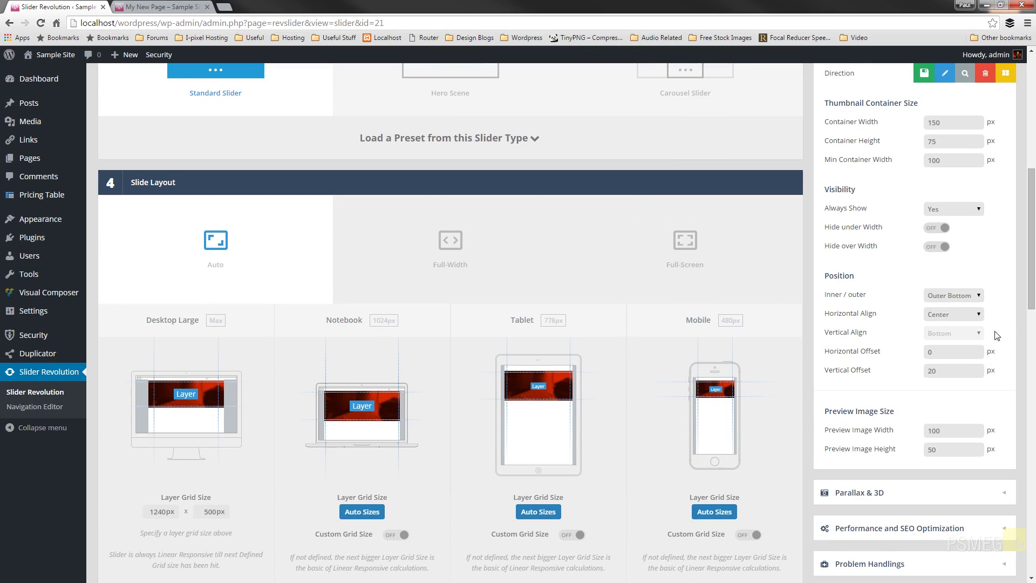
pyautogui.click(980, 296)
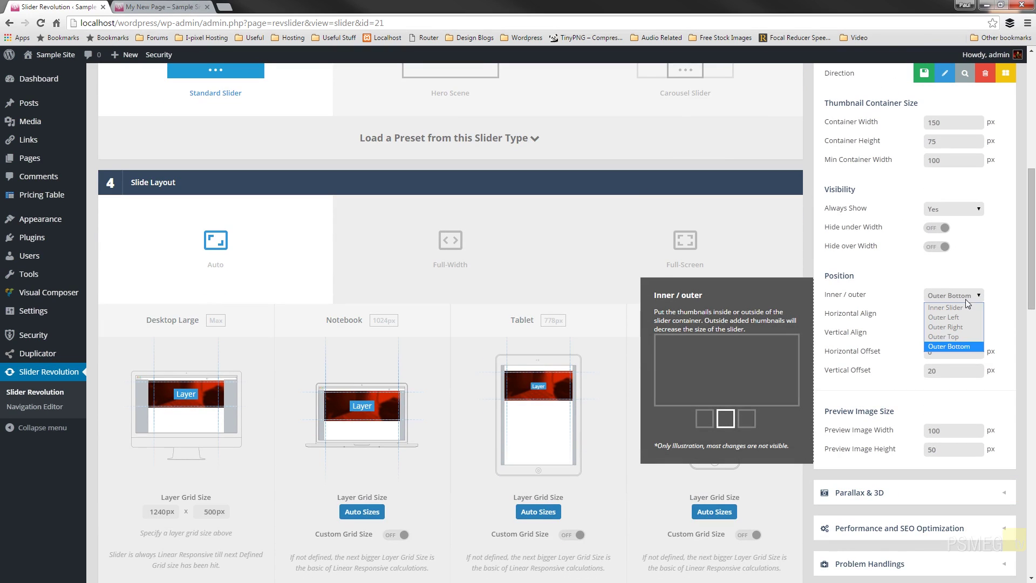
pyautogui.click(962, 306)
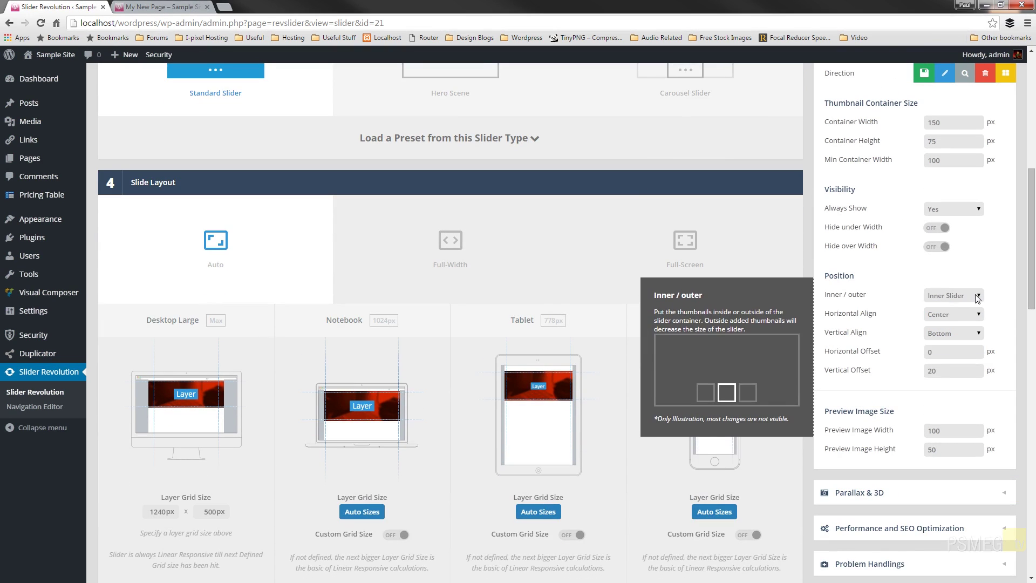
pyautogui.click(976, 298)
pyautogui.click(961, 315)
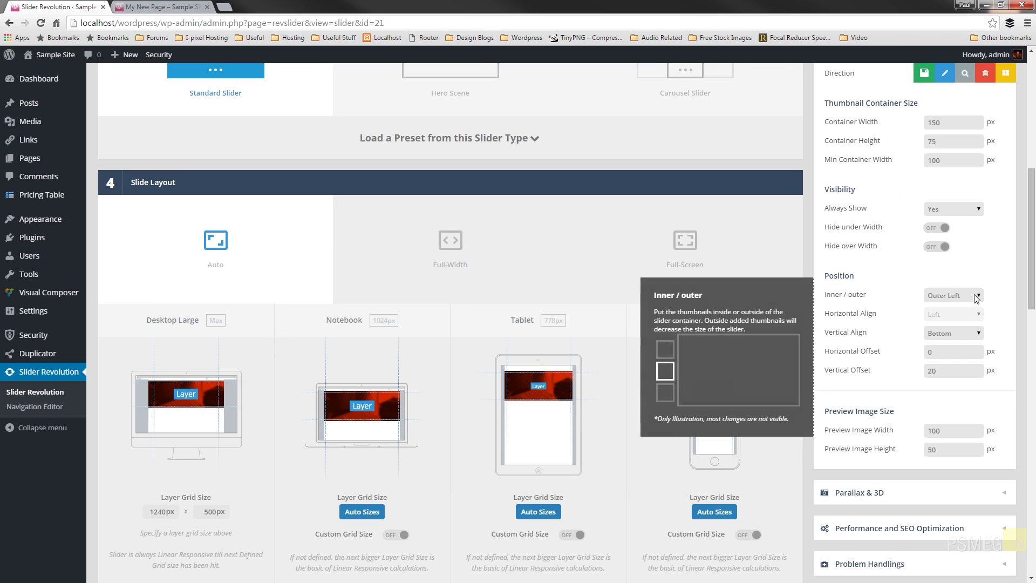
pyautogui.click(973, 295)
pyautogui.click(963, 327)
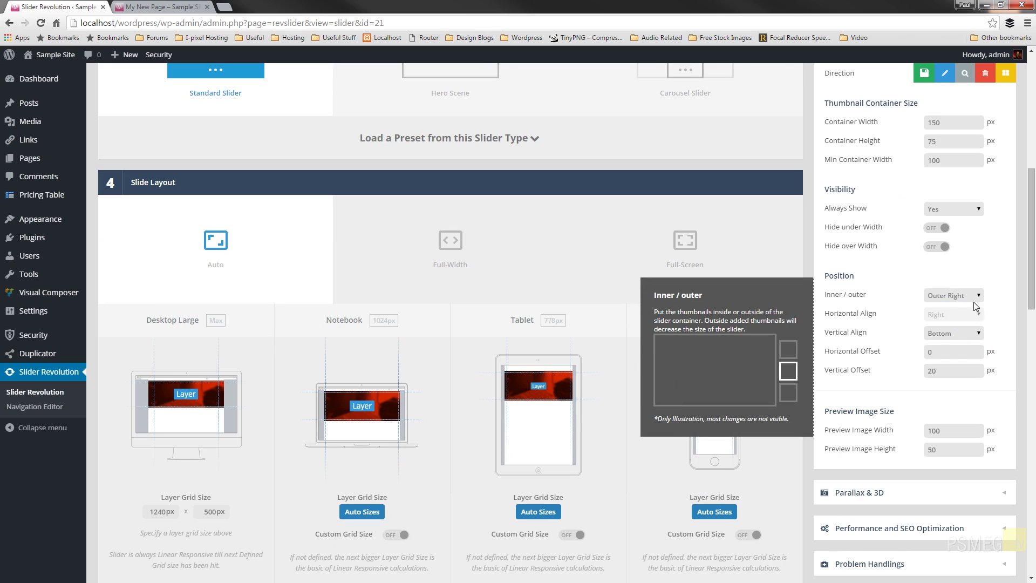
# - Place the thumbnails at Outer Bottom with Center horizontal alignment
pyautogui.click(976, 296)
pyautogui.click(967, 337)
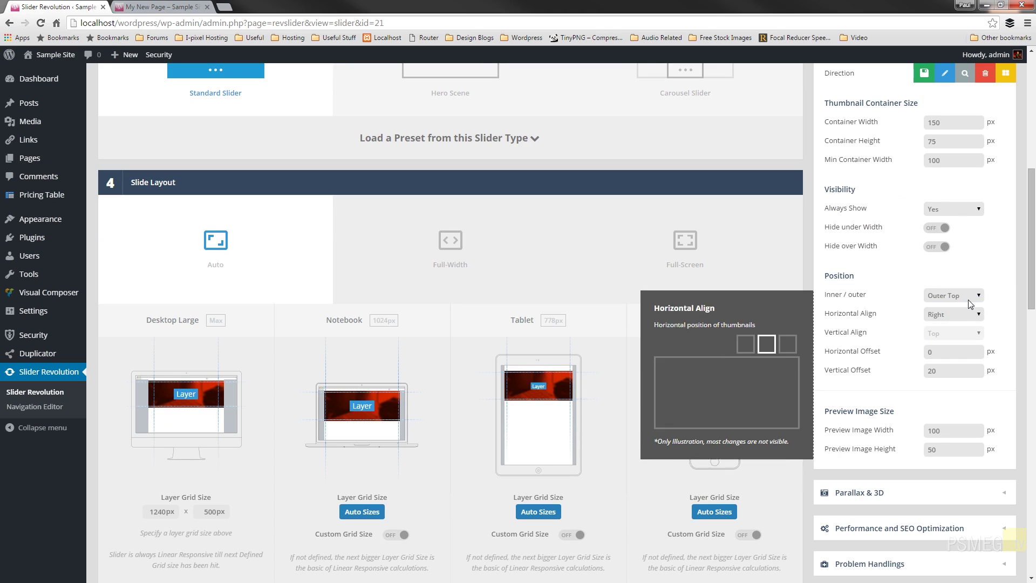
pyautogui.click(966, 295)
pyautogui.click(964, 345)
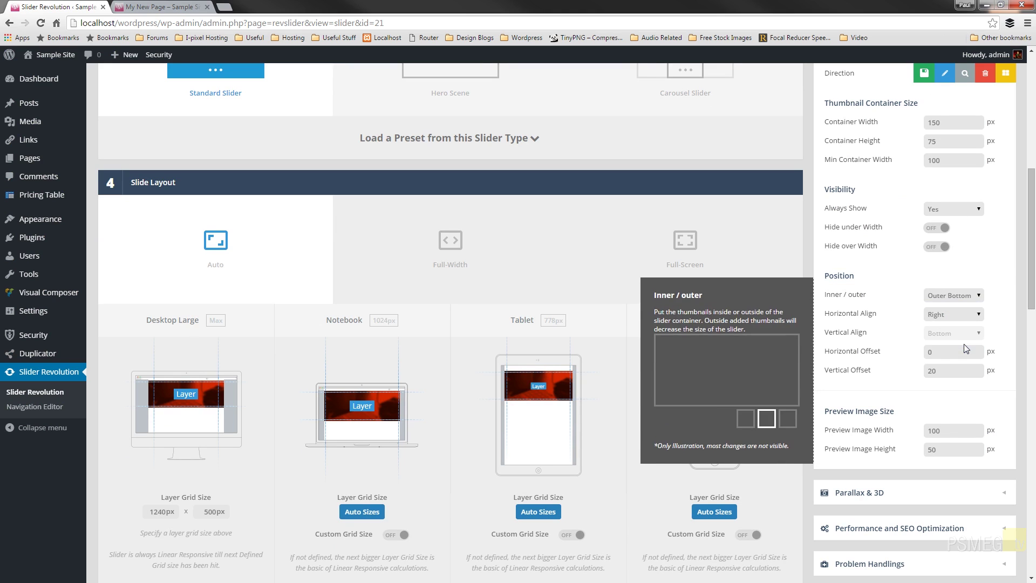
pyautogui.click(965, 315)
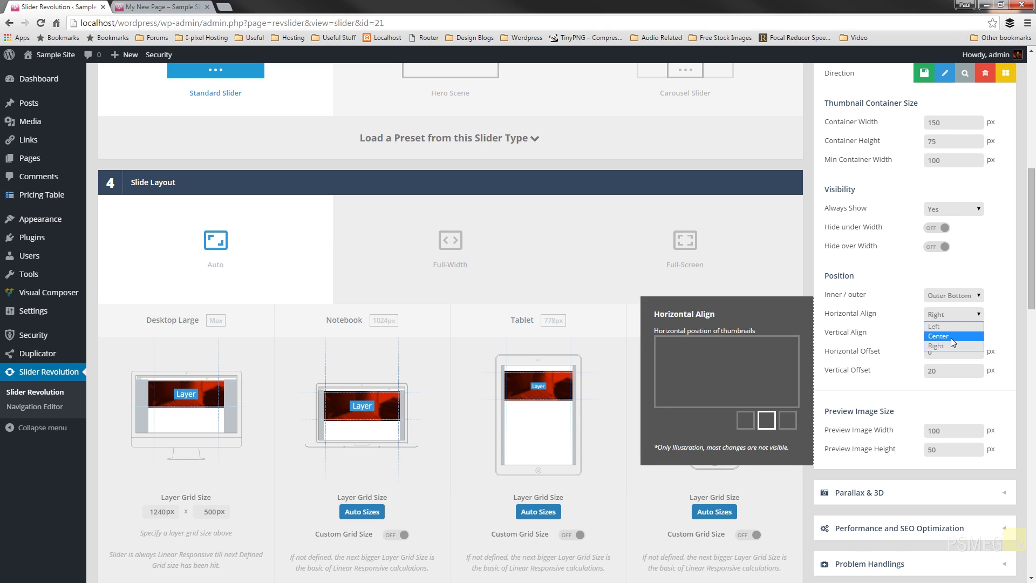
pyautogui.click(951, 336)
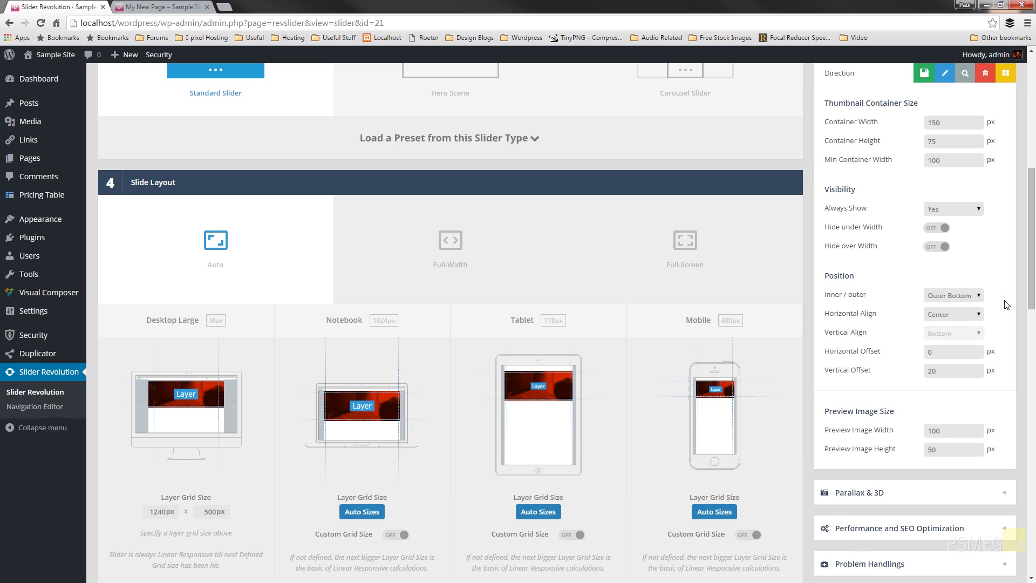
# - Save the 'navigation' slider's settings with Save Settings and return to the page top
pyautogui.scroll(5, 998, 292)
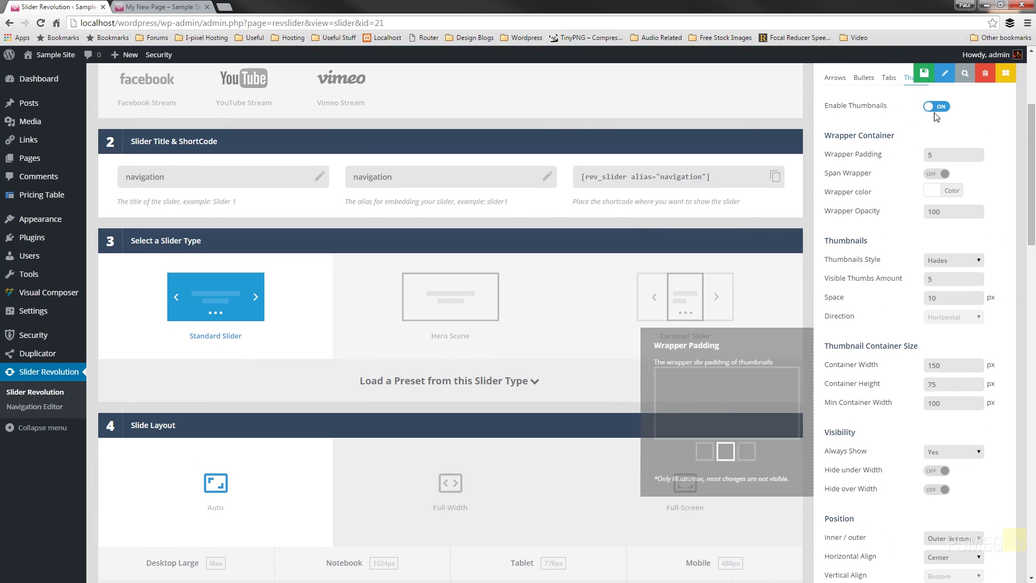
pyautogui.click(918, 74)
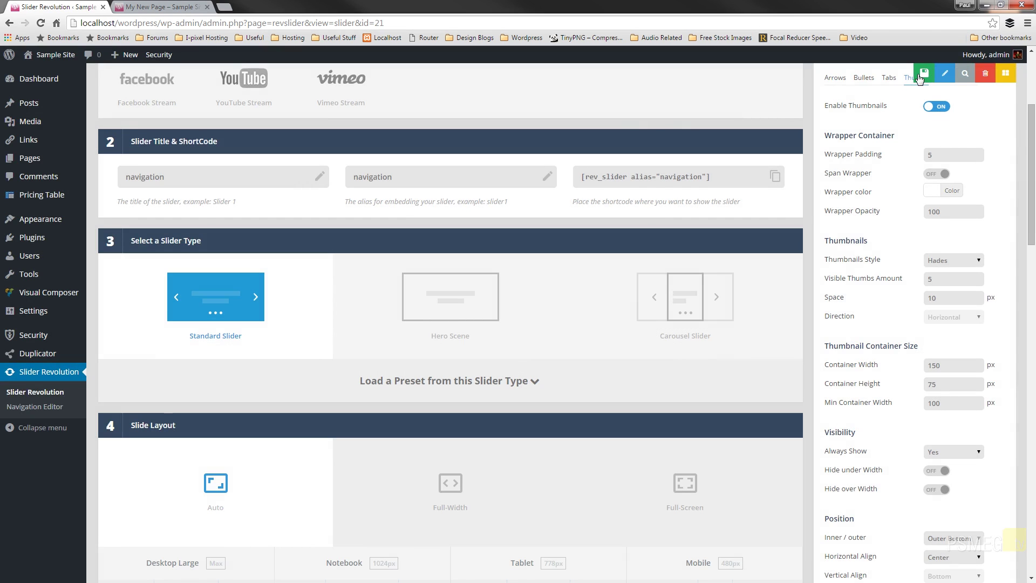
pyautogui.moveTo(905, 107)
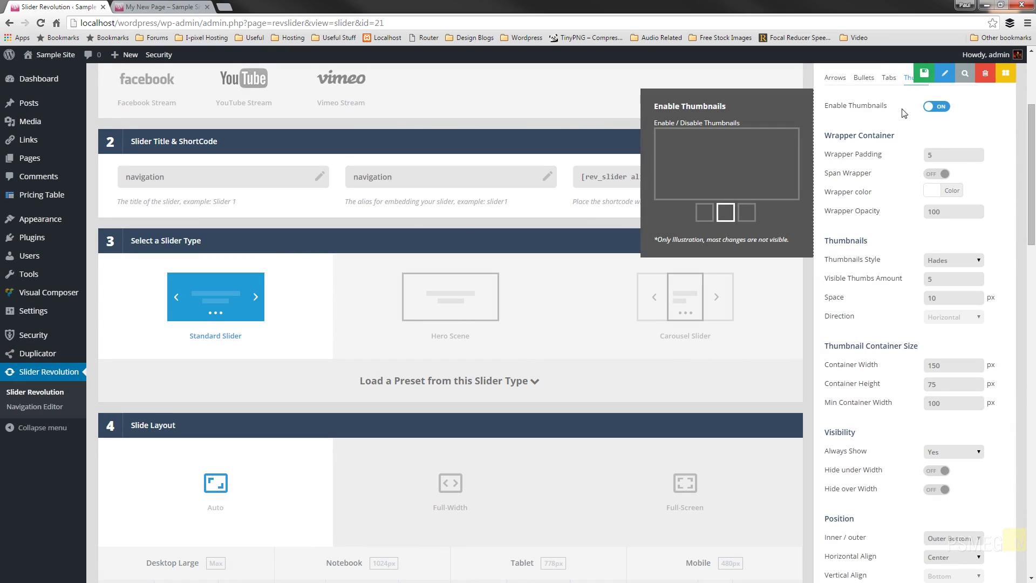
pyautogui.scroll(4, 719, 286)
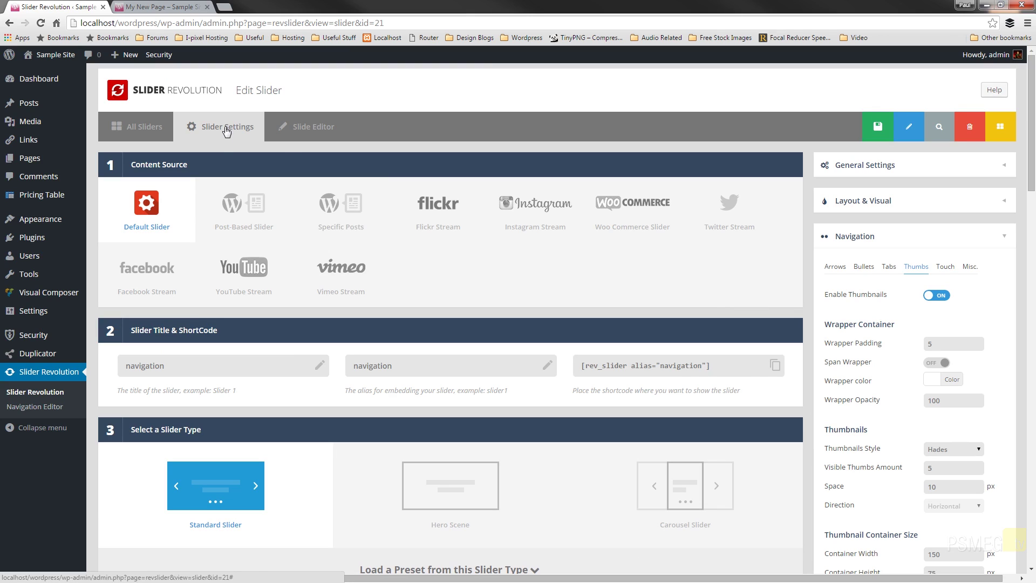
# - In the Slide Editor, set calbuco.jpg as slide #1's main background image
pyautogui.click(288, 128)
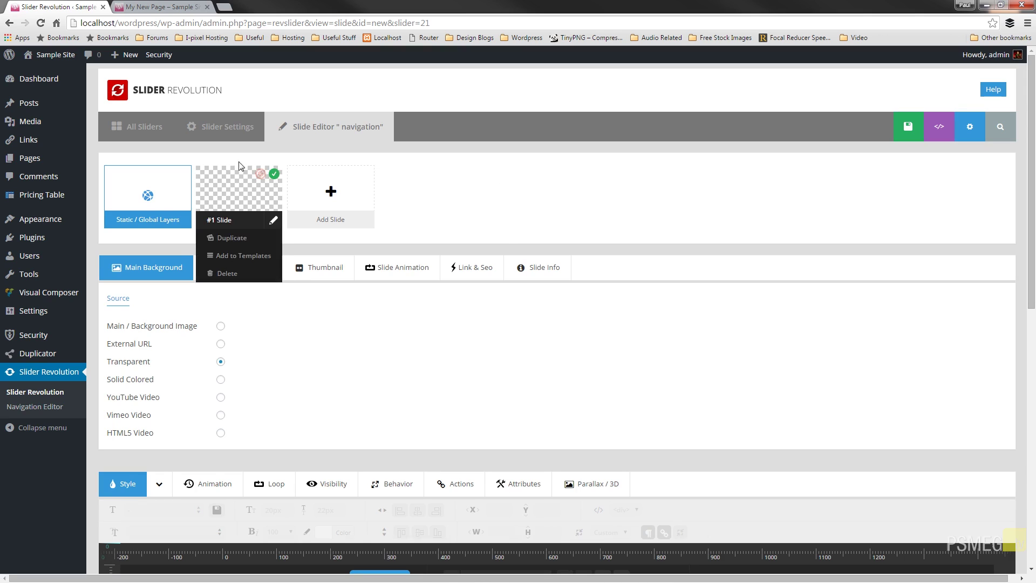
pyautogui.moveTo(335, 268)
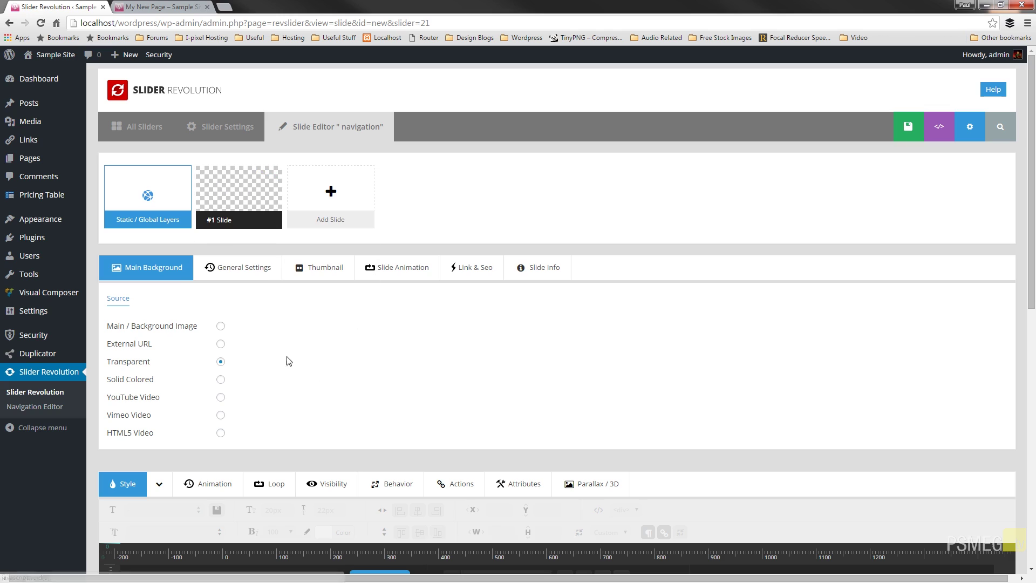
pyautogui.click(221, 326)
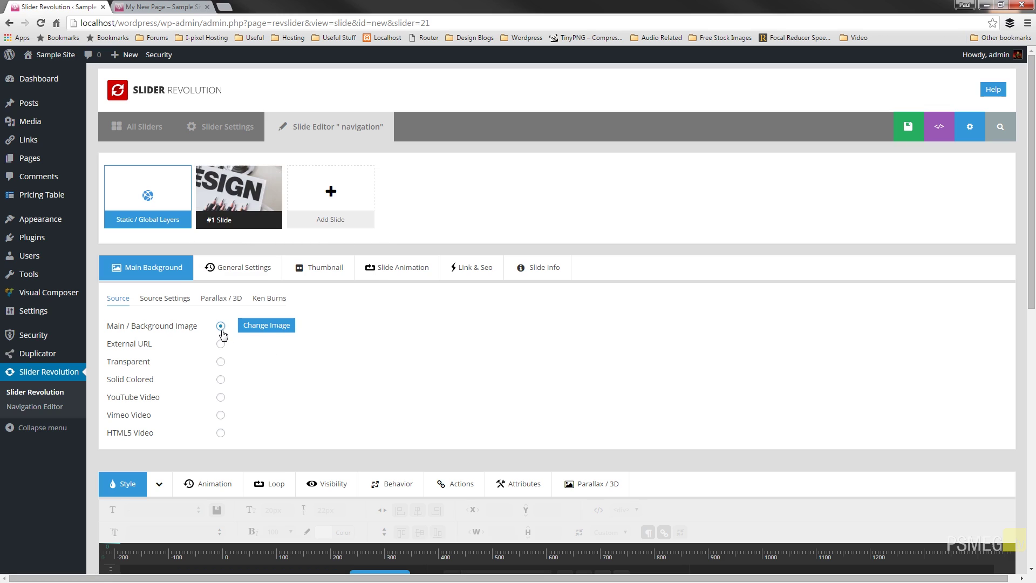
pyautogui.click(263, 327)
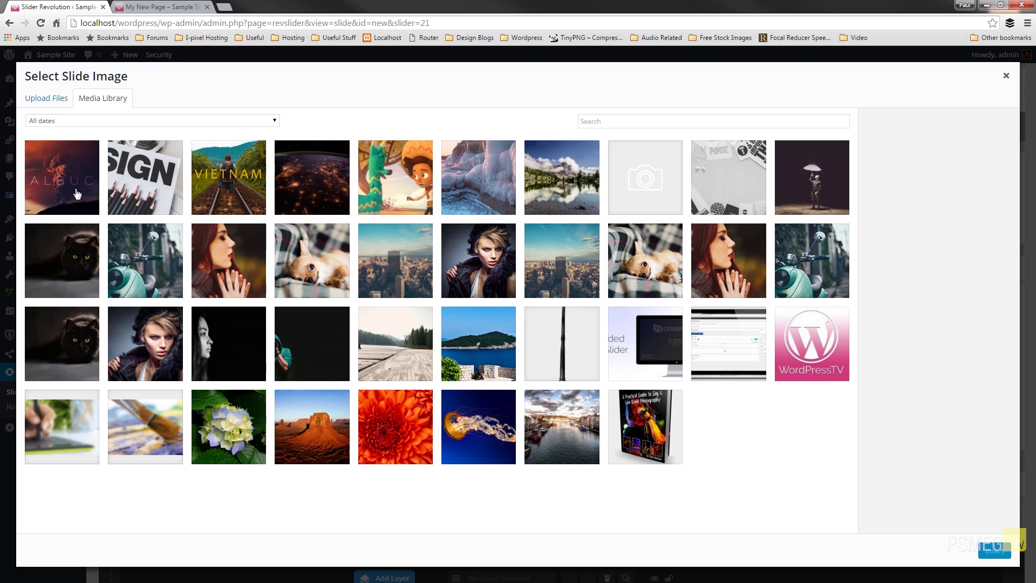
pyautogui.click(77, 194)
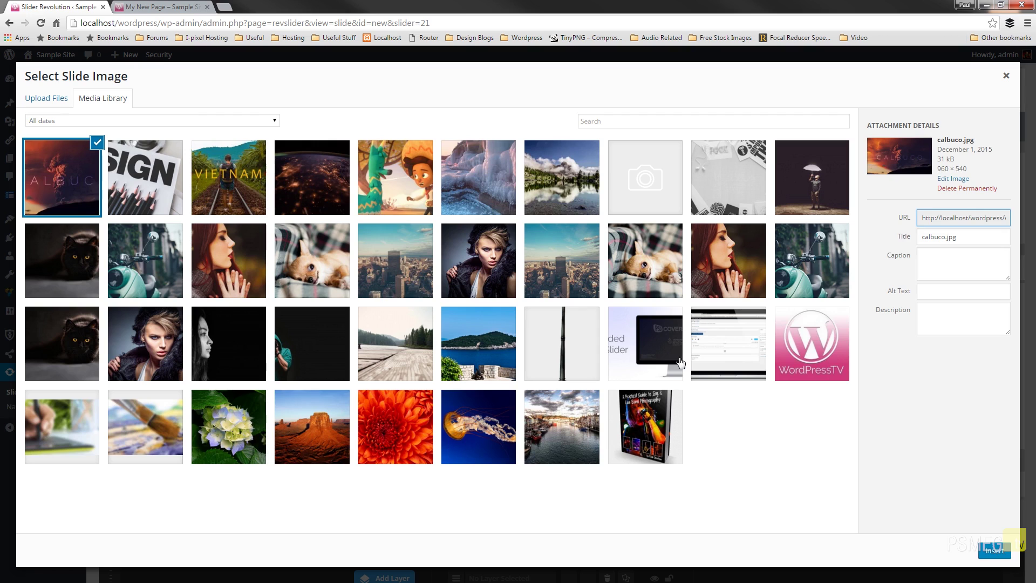
pyautogui.click(995, 551)
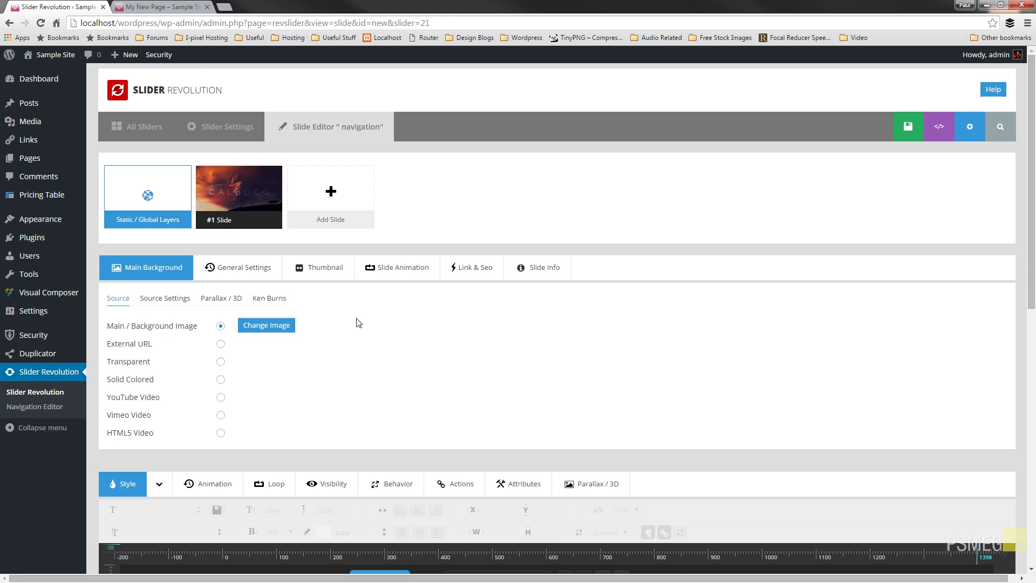
# - Choose calbuco.jpg as slide #1's thumbnail and save the slide
pyautogui.click(323, 271)
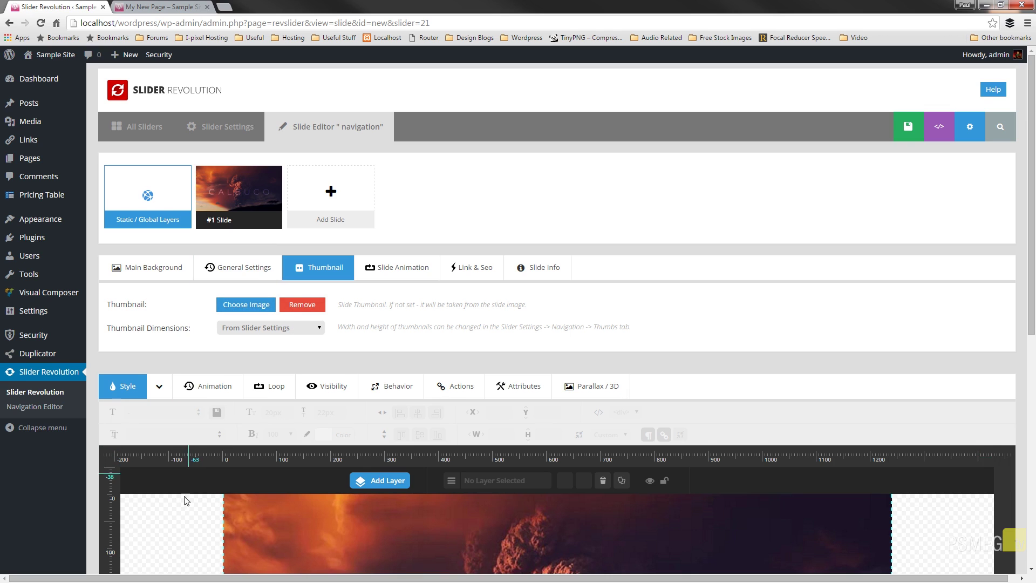
pyautogui.scroll(-4, 185, 501)
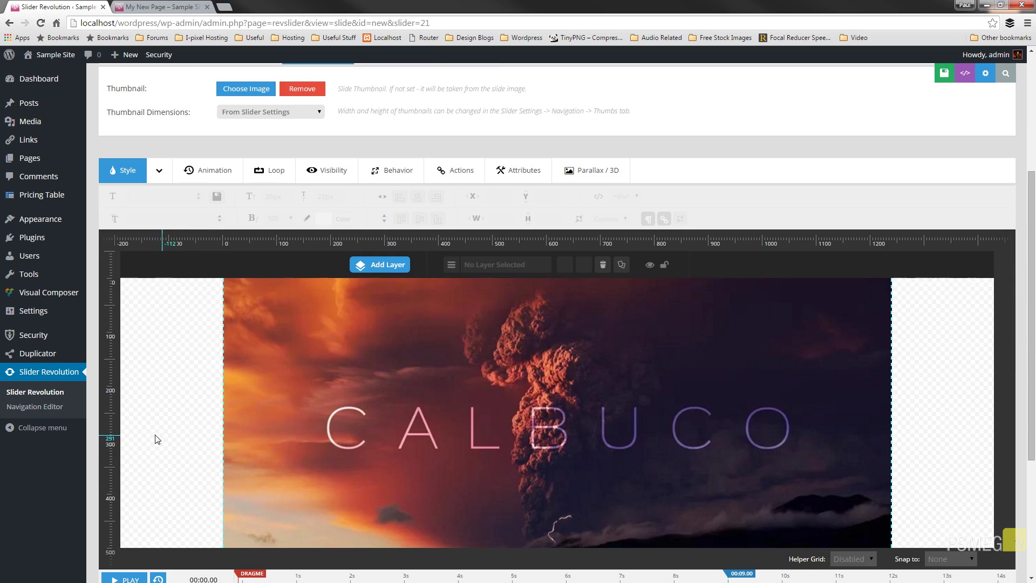
pyautogui.scroll(2, 189, 435)
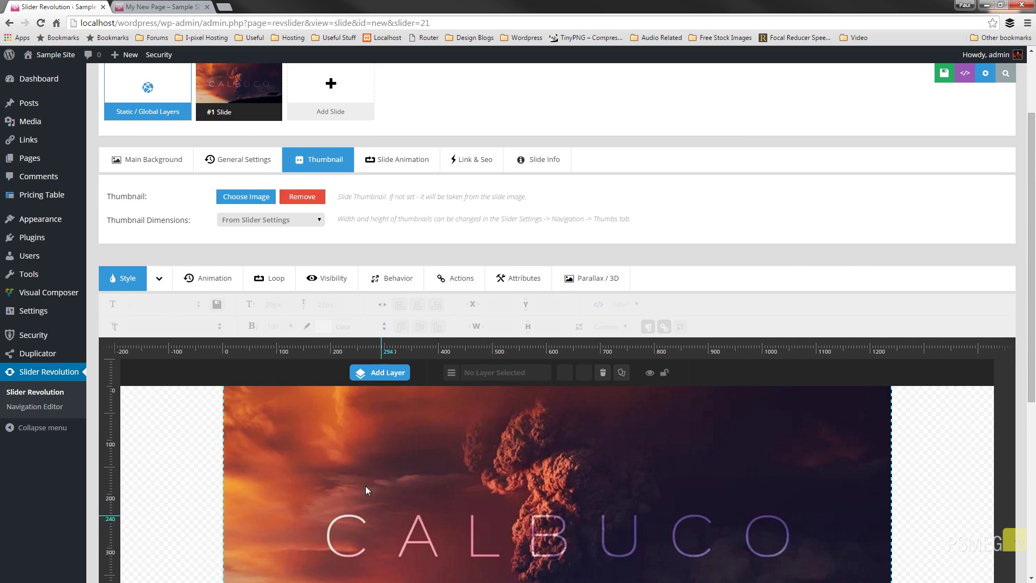
pyautogui.click(241, 202)
pyautogui.click(62, 184)
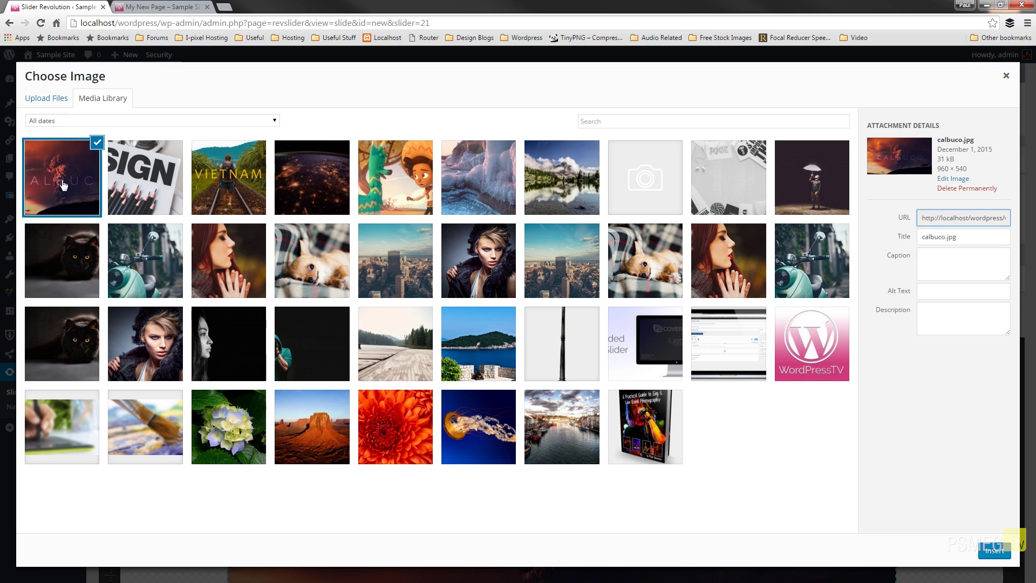
pyautogui.click(995, 551)
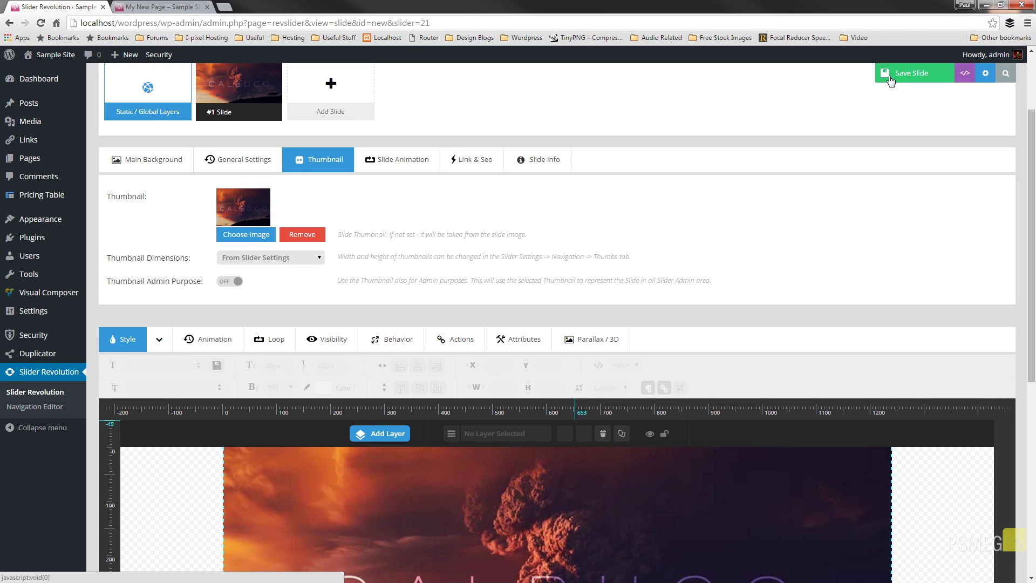
pyautogui.click(890, 79)
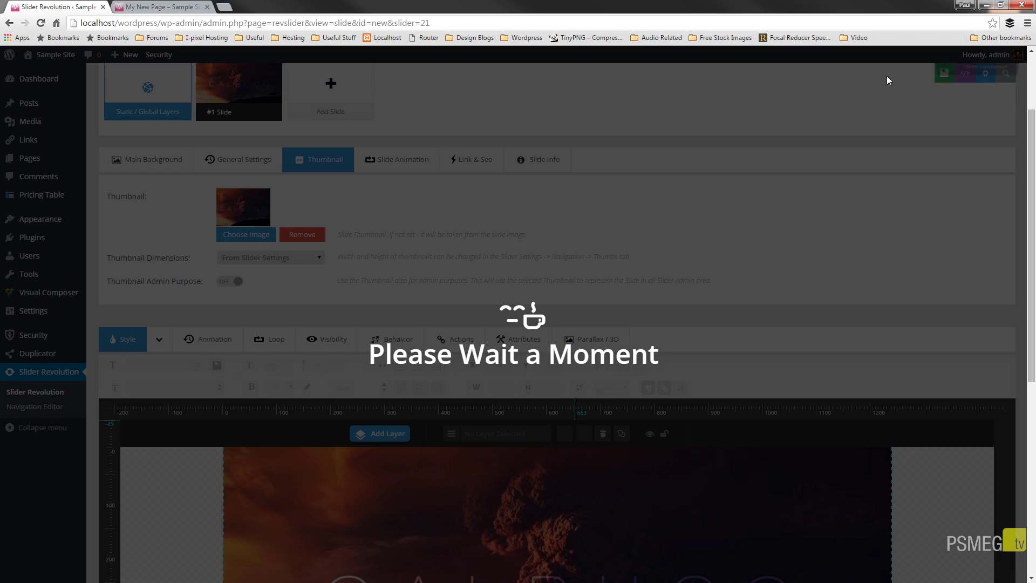
# - Add a second slide with amigos.jpg as its background image
pyautogui.scroll(2, 804, 227)
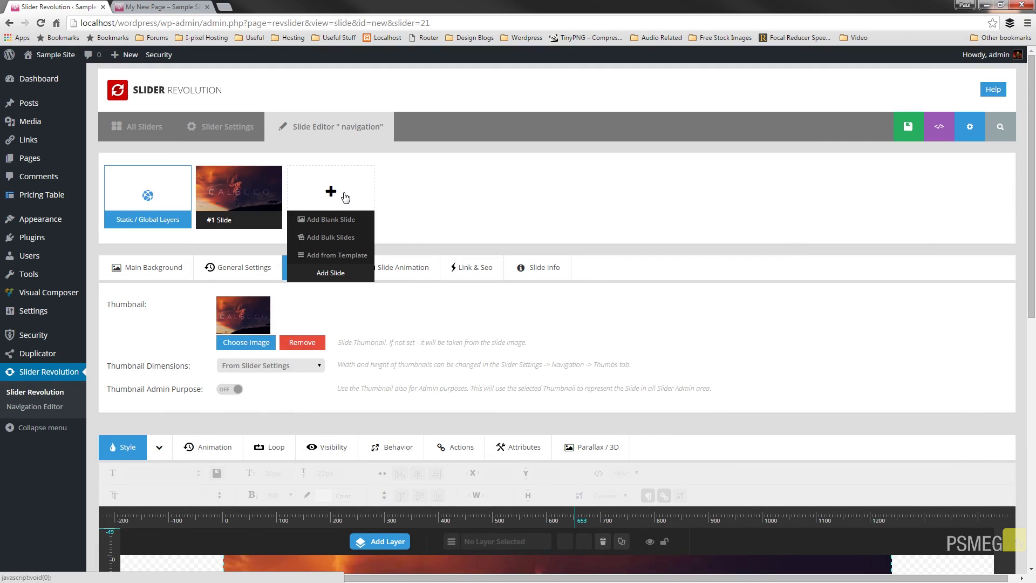
pyautogui.click(335, 220)
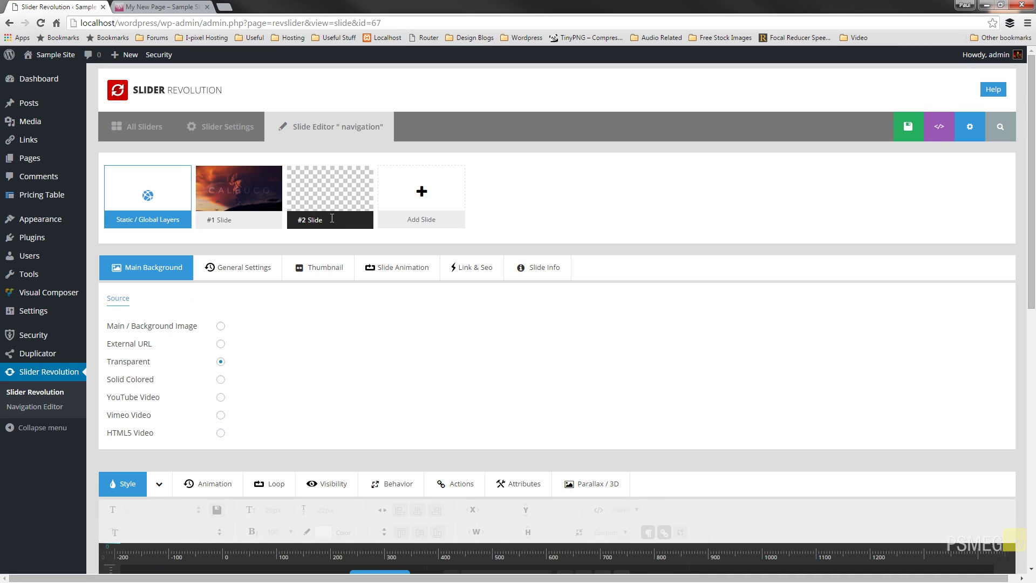
pyautogui.moveTo(325, 246)
pyautogui.click(220, 326)
pyautogui.click(268, 332)
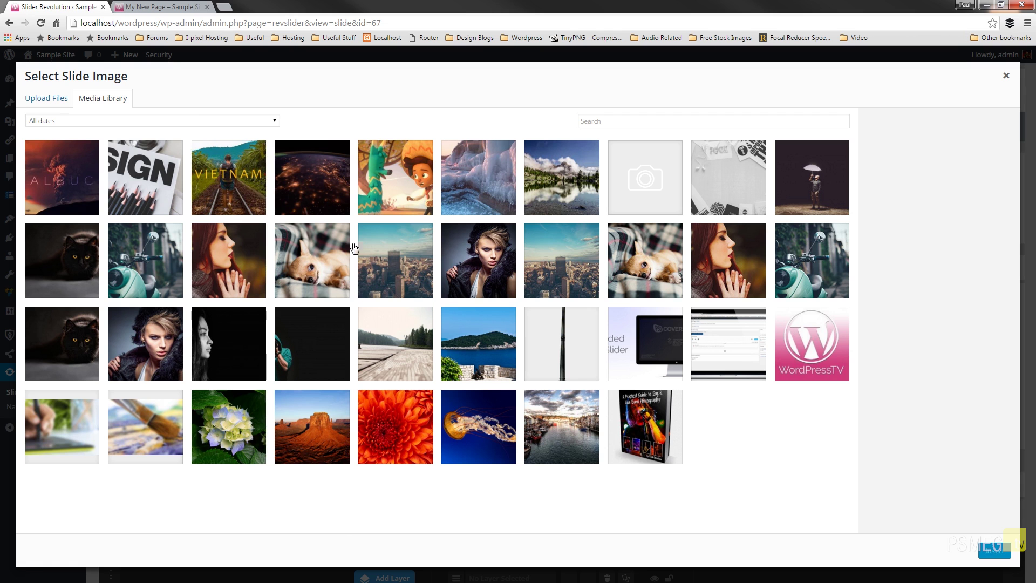
pyautogui.click(380, 182)
pyautogui.click(993, 550)
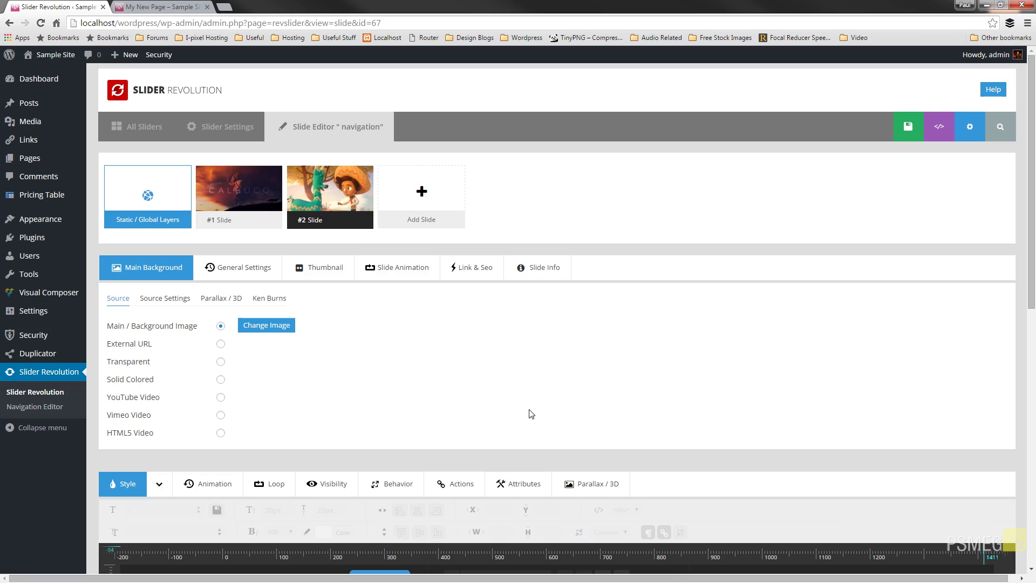
# - Set amigos.jpg as slide #2's thumbnail and save the slide
pyautogui.click(343, 275)
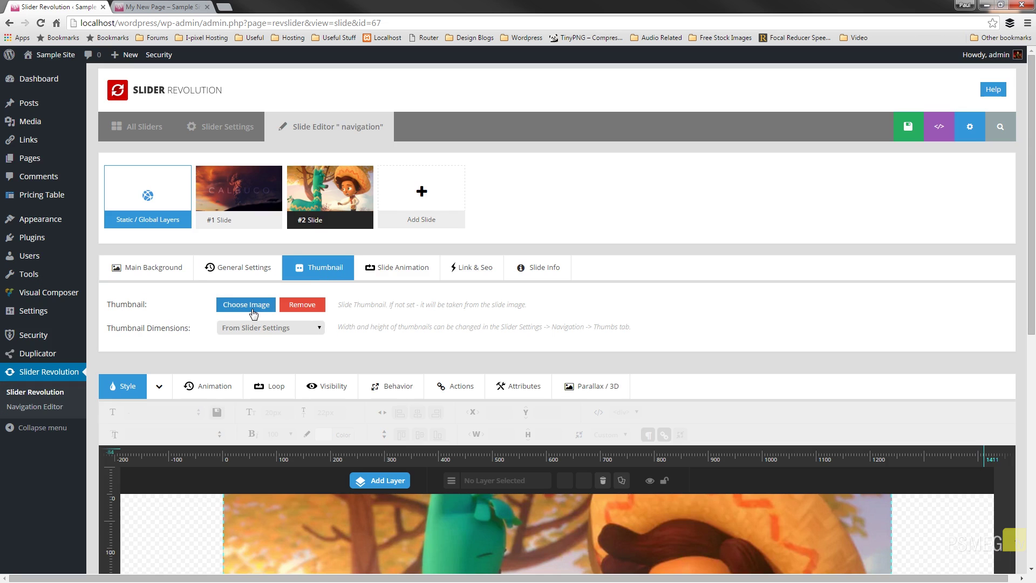
pyautogui.click(250, 310)
pyautogui.click(405, 195)
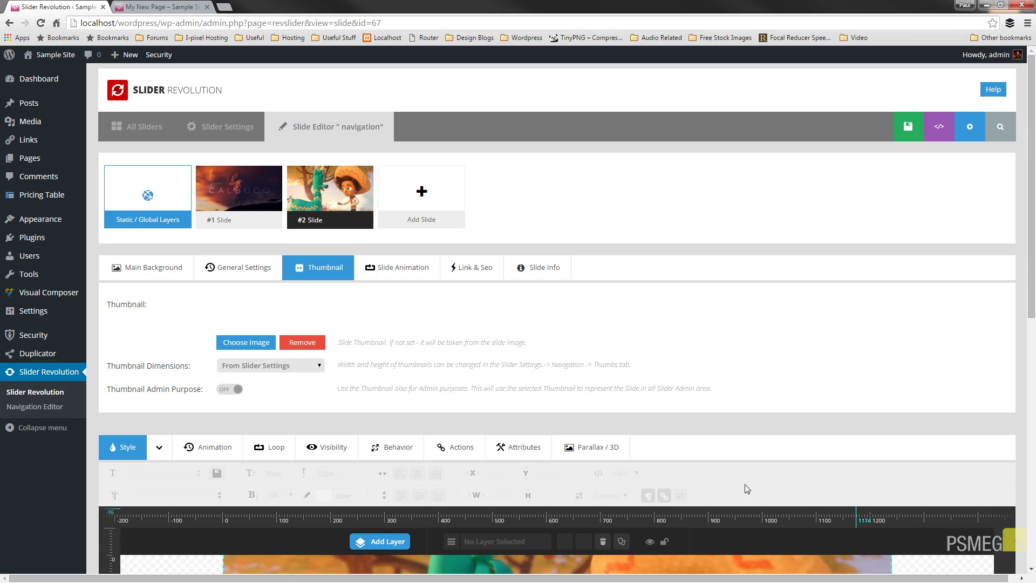
pyautogui.click(995, 549)
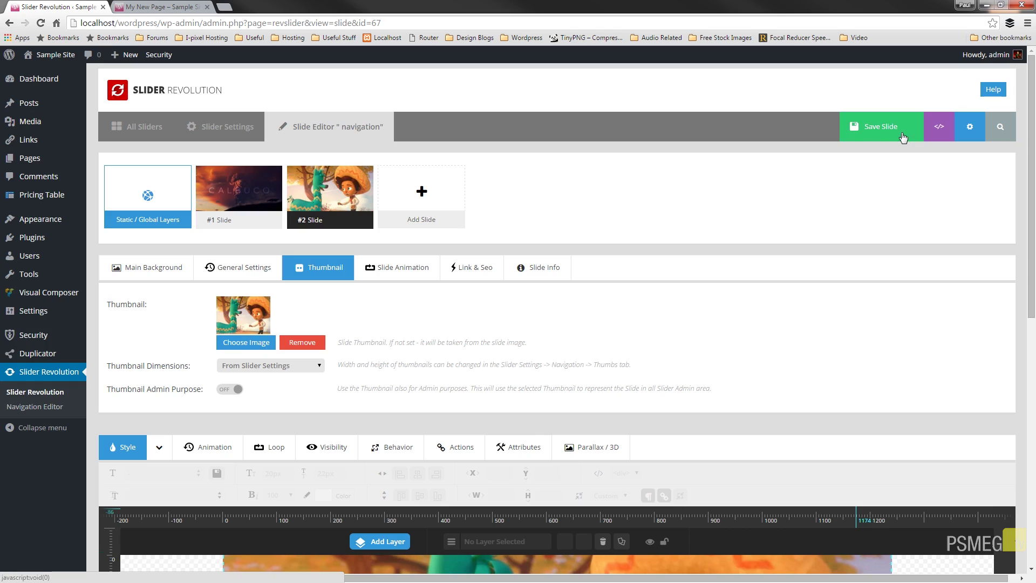
pyautogui.click(888, 130)
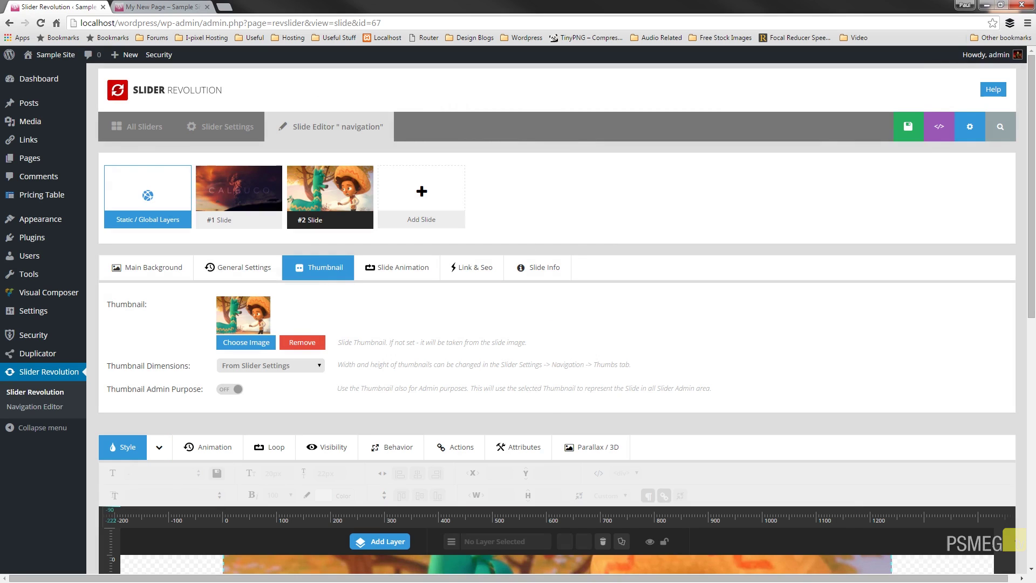
pyautogui.hotkey('ctrl', 'Tab')
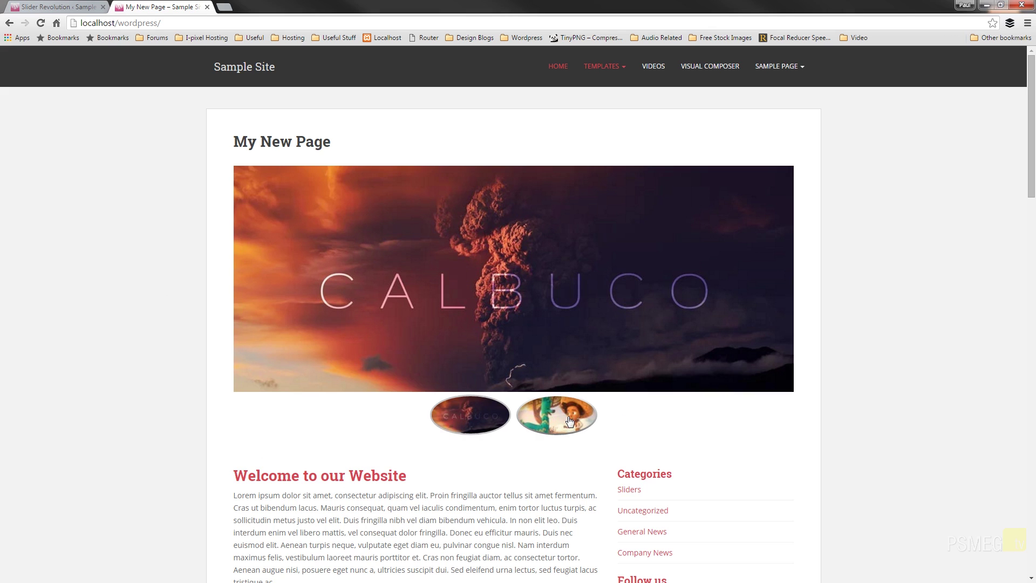
pyautogui.click(526, 426)
pyautogui.click(476, 429)
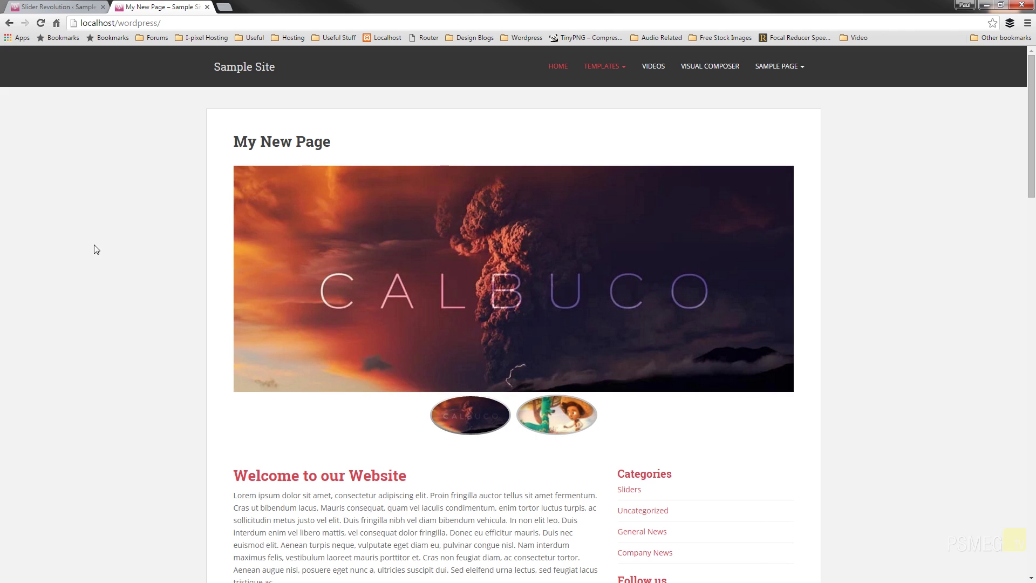
# - Turn on navigation arrows in the slider's Navigation settings
pyautogui.click(63, 12)
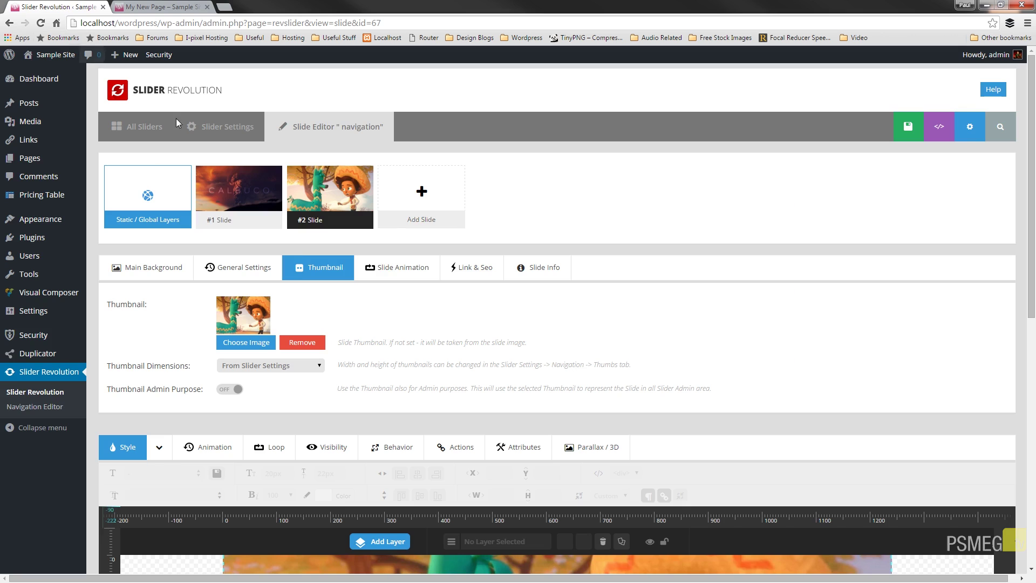
pyautogui.click(227, 126)
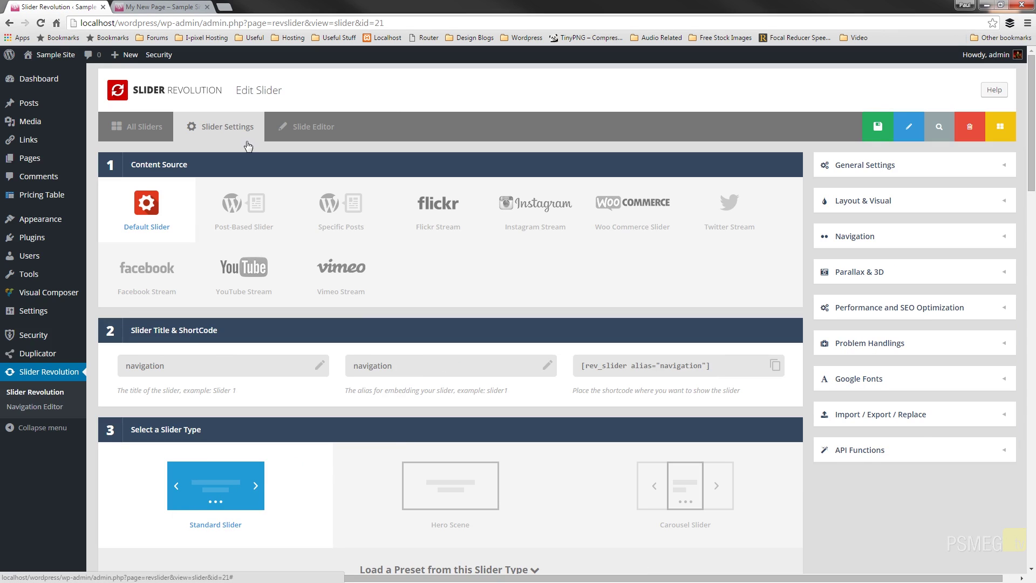
pyautogui.click(885, 243)
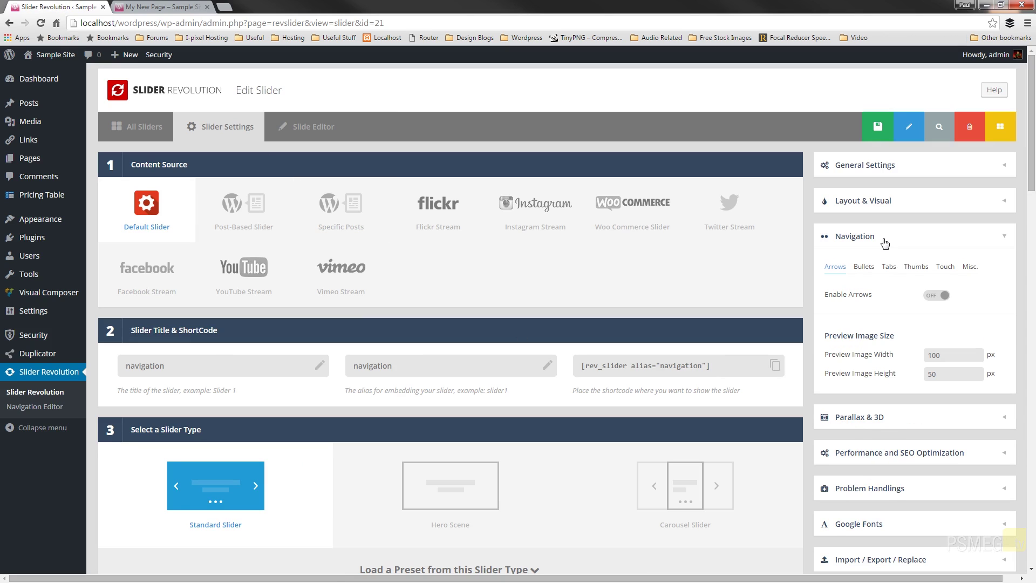
pyautogui.click(866, 271)
pyautogui.click(833, 268)
pyautogui.click(936, 296)
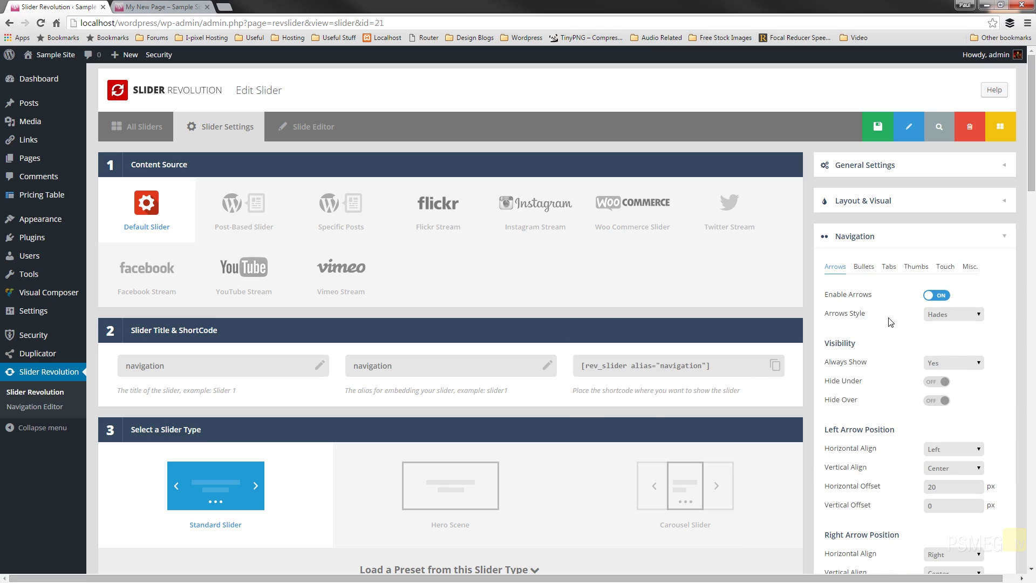
# - Set the thumbnail style to Hesperiden and save the slider settings
pyautogui.click(916, 268)
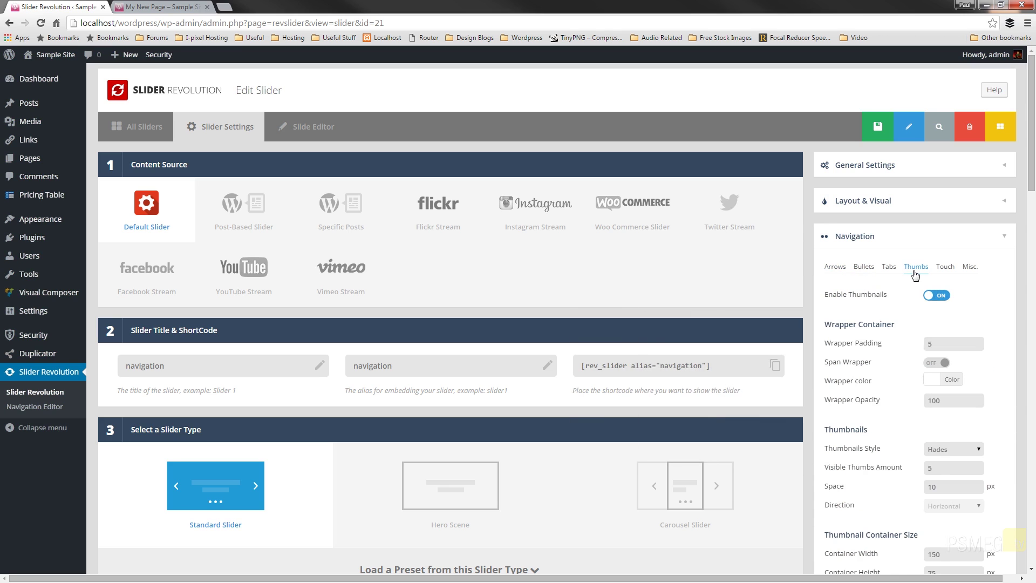
pyautogui.scroll(-2, 890, 414)
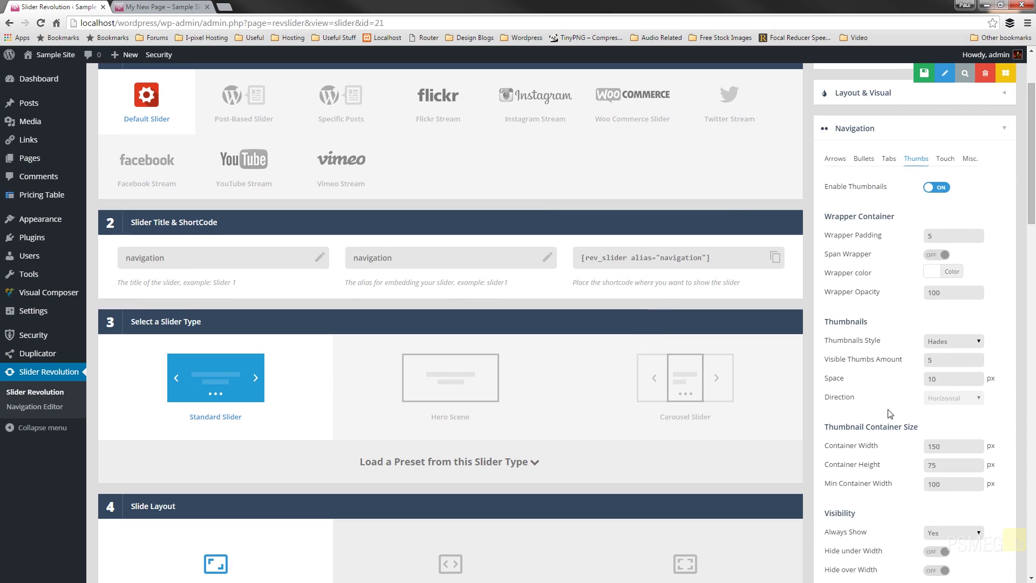
pyautogui.click(935, 342)
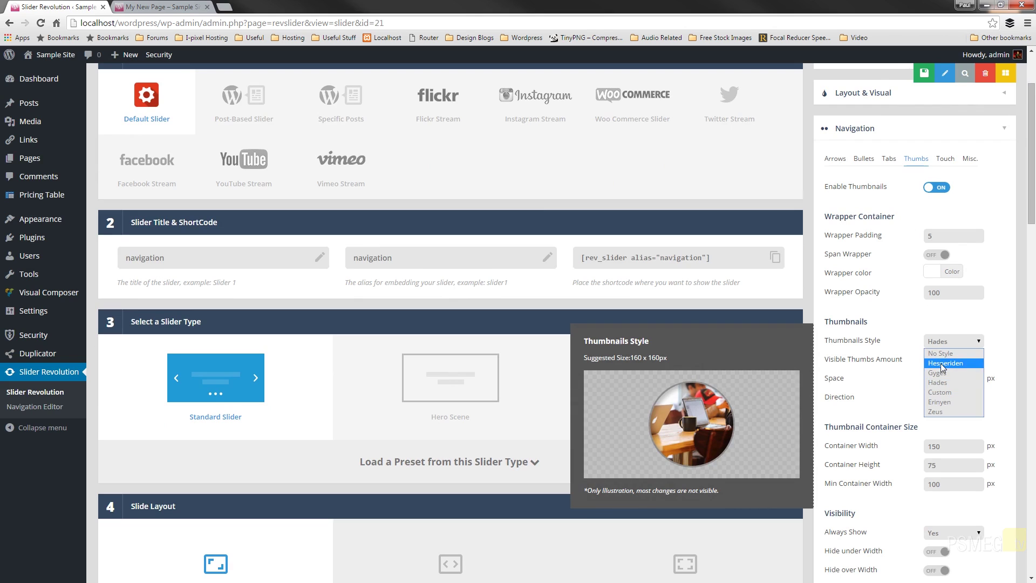
pyautogui.click(943, 367)
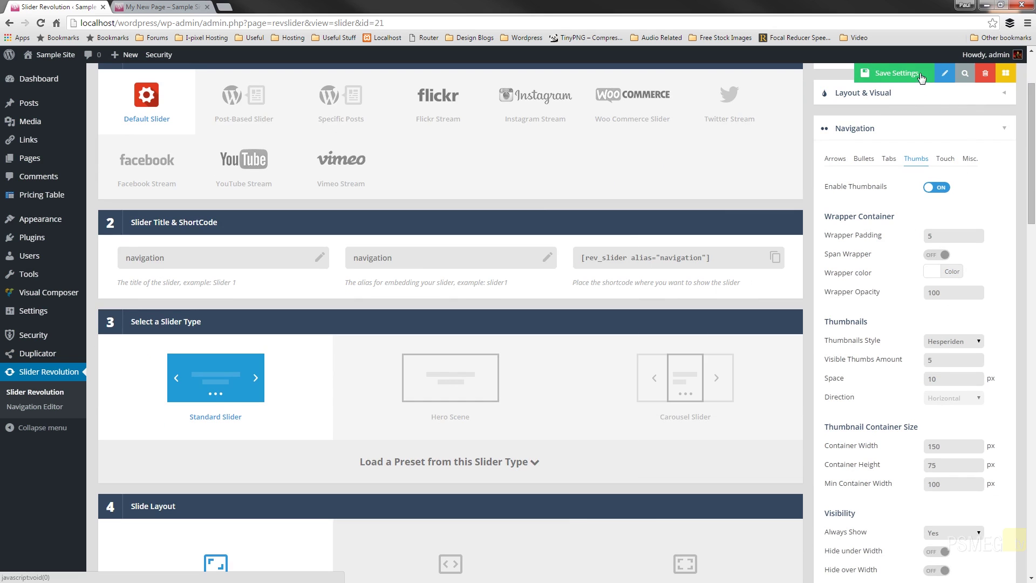
pyautogui.click(901, 73)
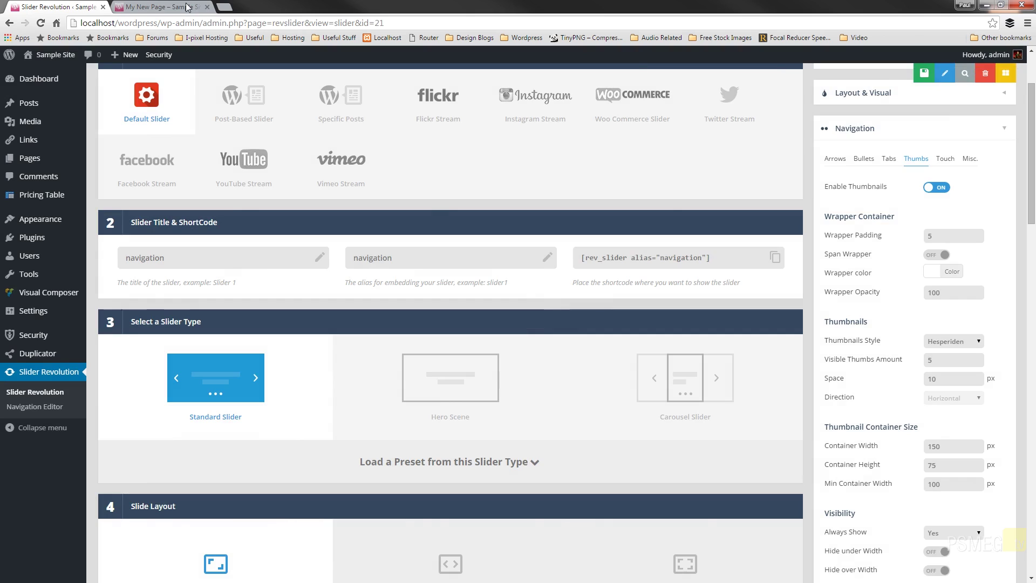
# - Reload My New Page and use the arrows to advance from Calbuco to the cartoon slide
pyautogui.click(175, 7)
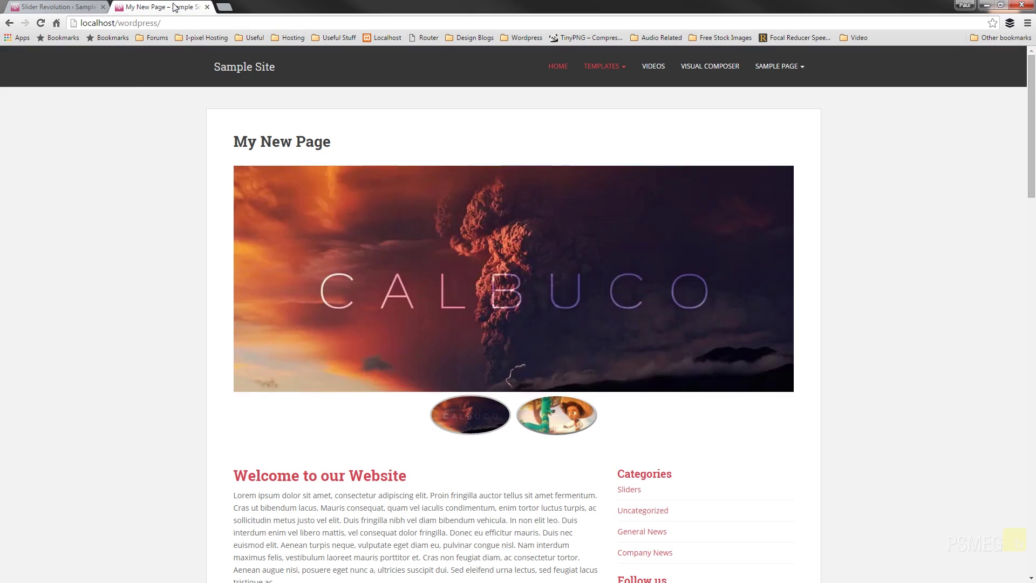
pyautogui.click(44, 24)
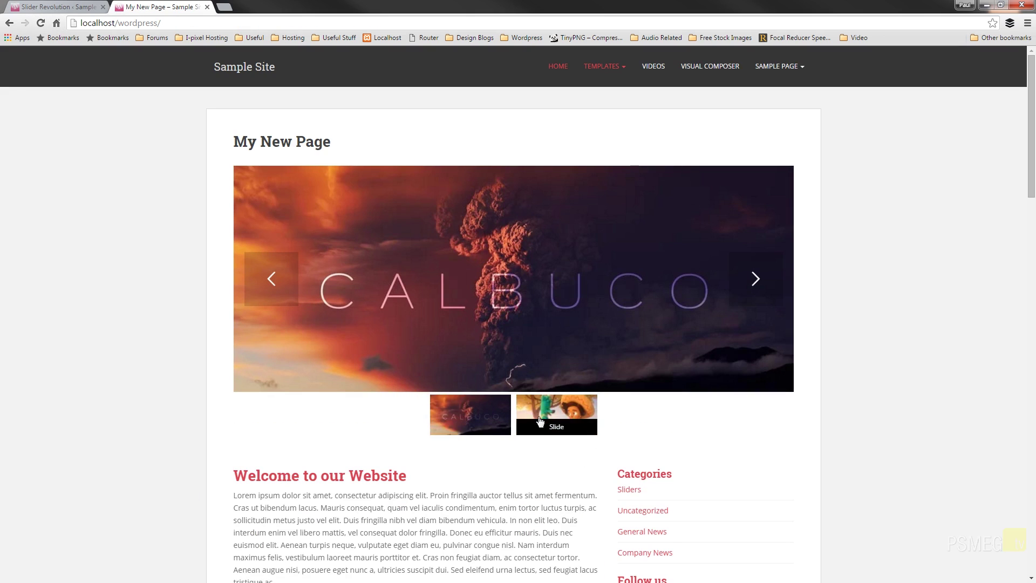
pyautogui.click(753, 279)
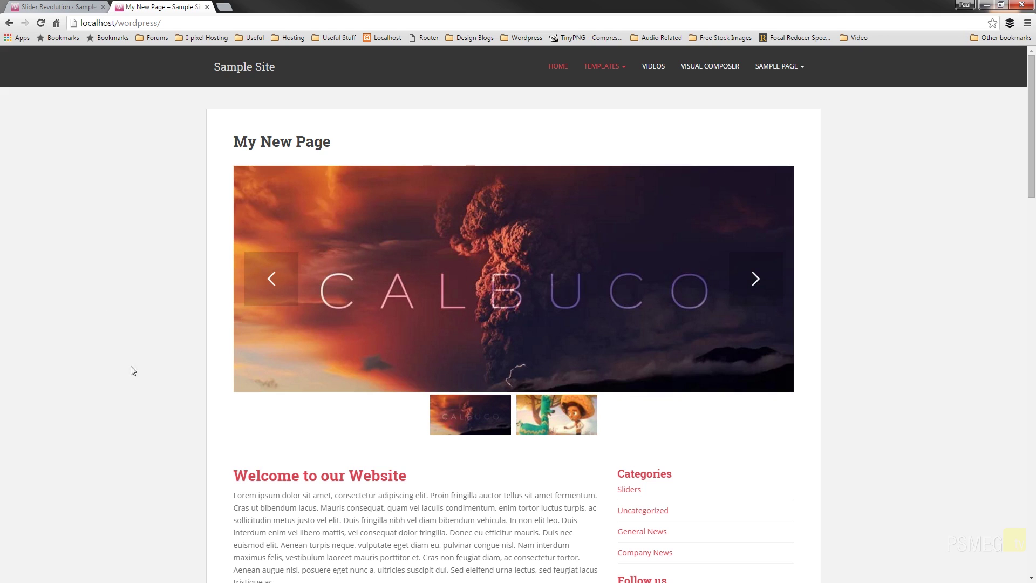
# - Turn on bullet navigation in the slider's Navigation settings
pyautogui.click(66, 8)
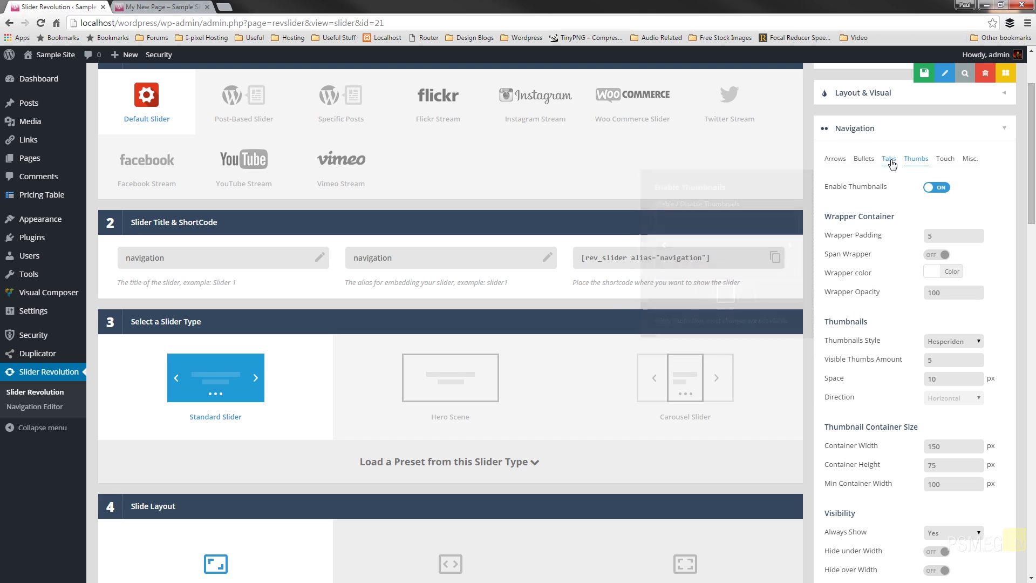
pyautogui.click(835, 159)
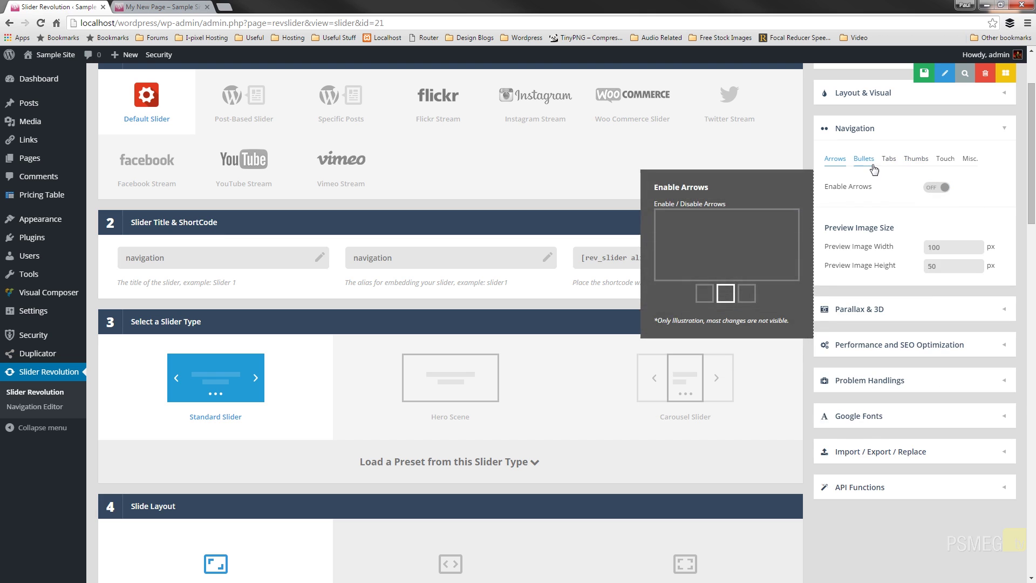
pyautogui.click(864, 158)
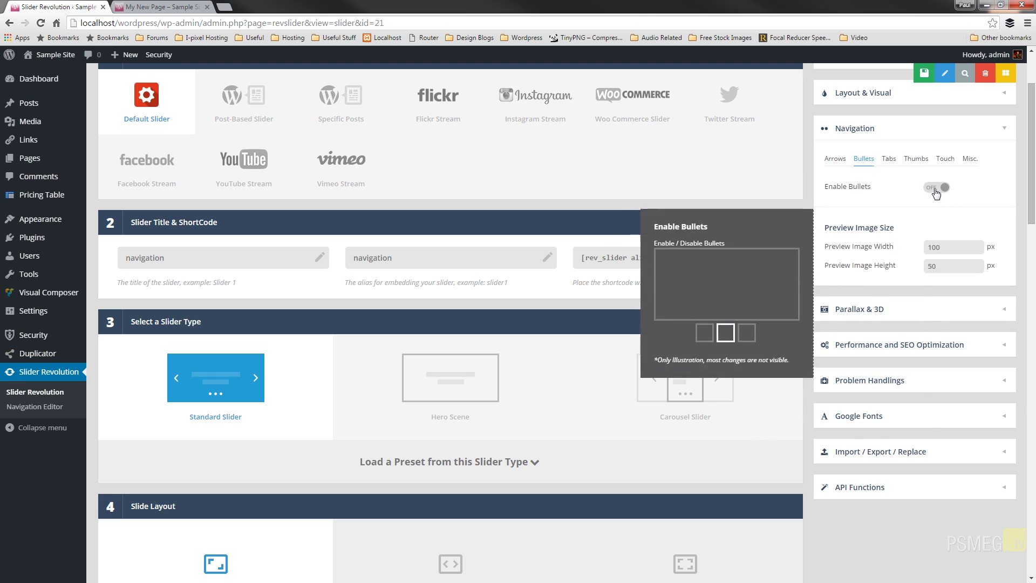
pyautogui.click(937, 187)
# - Set the bullet style to Hesperiden, save the slider, and go to My New Page
pyautogui.click(947, 205)
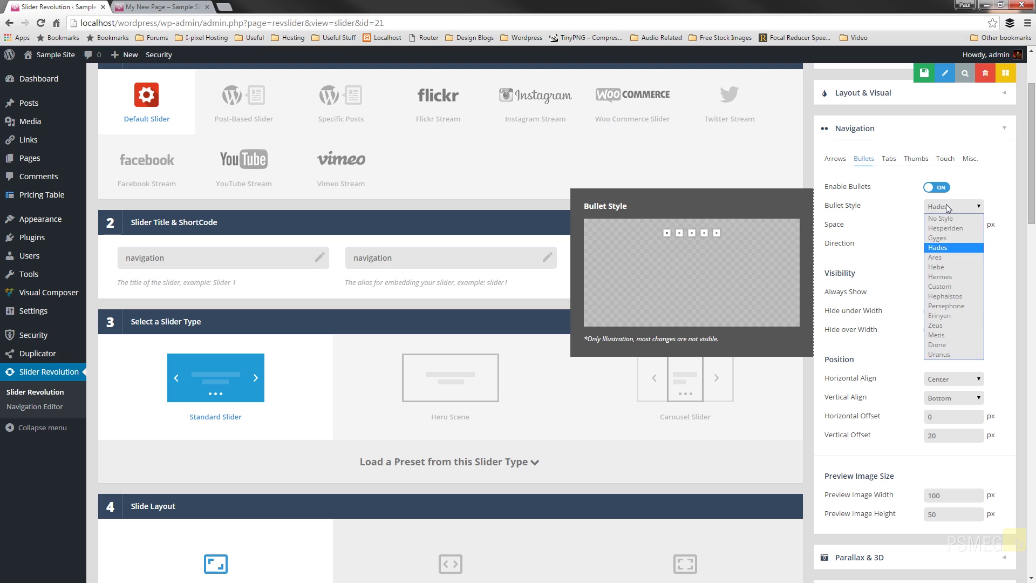
pyautogui.click(950, 239)
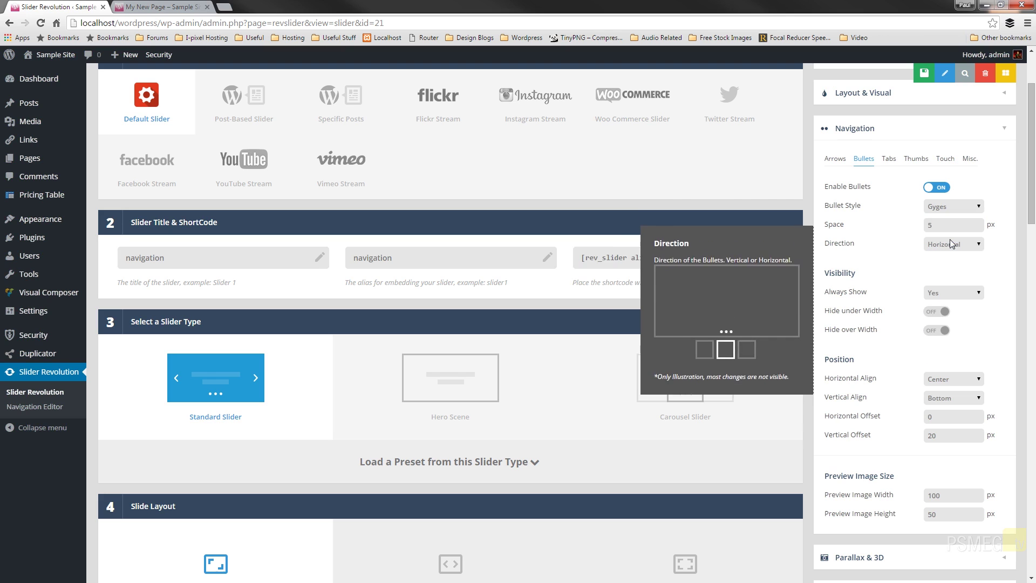
pyautogui.click(942, 207)
pyautogui.click(946, 232)
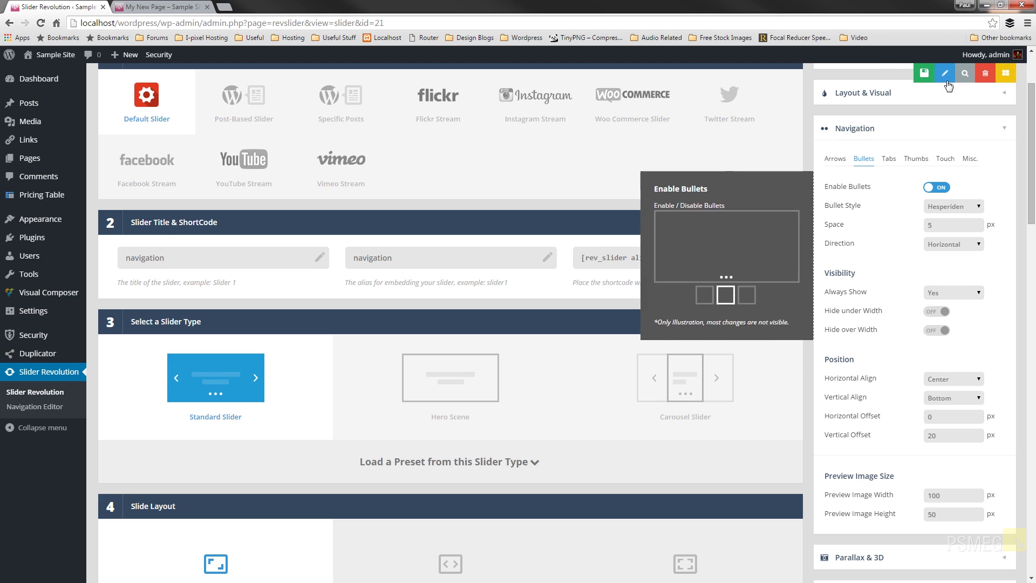
pyautogui.click(870, 79)
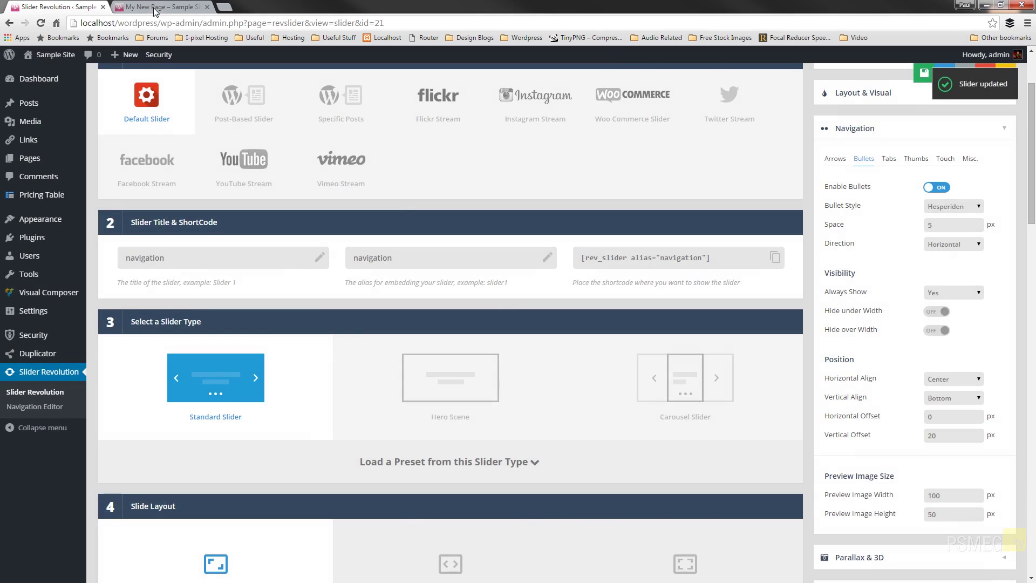
pyautogui.click(156, 7)
# - Reload My New Page and use the two bullets to show the cartoon slide, then Calbuco
pyautogui.click(41, 23)
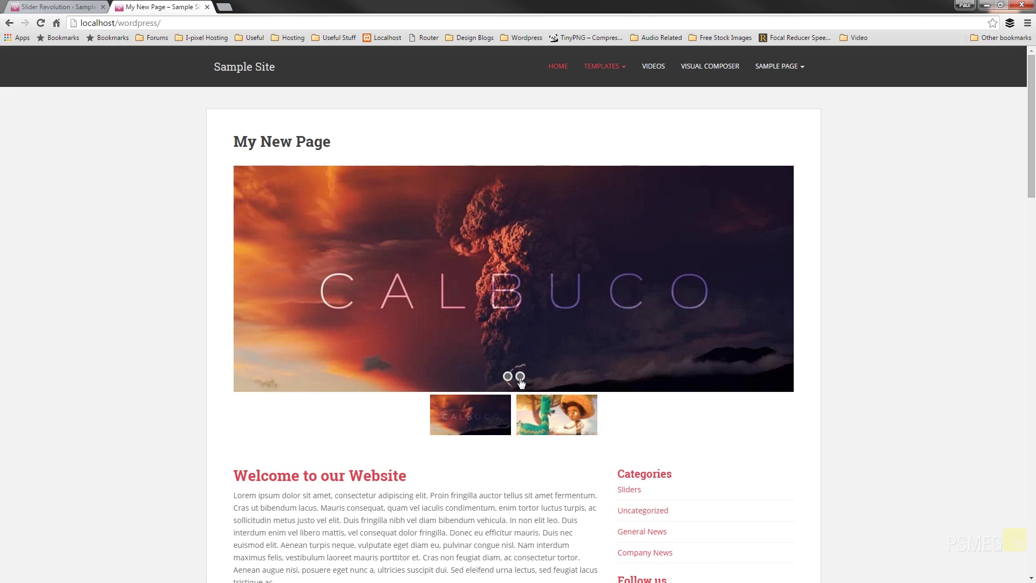
pyautogui.click(520, 377)
pyautogui.click(508, 377)
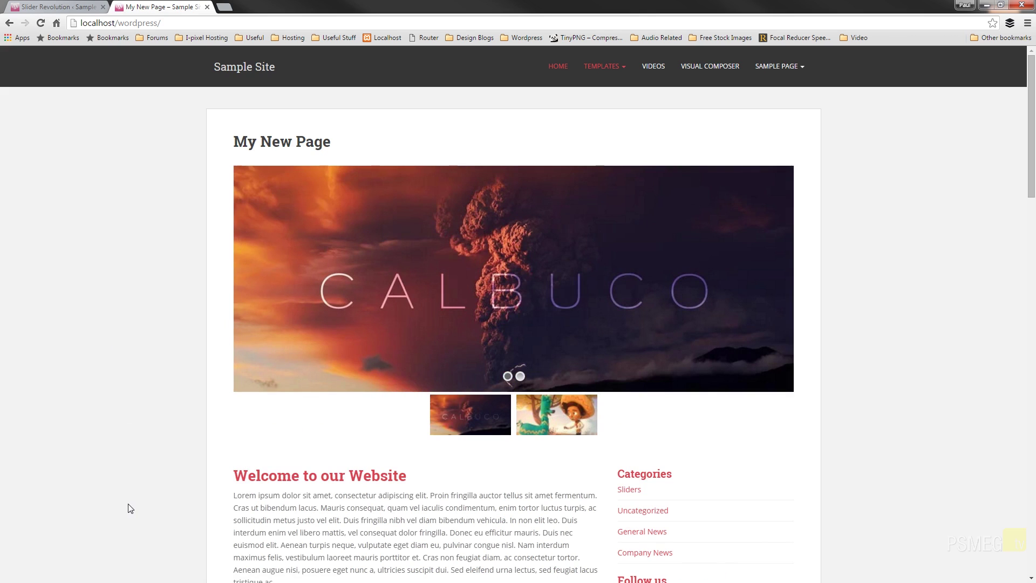